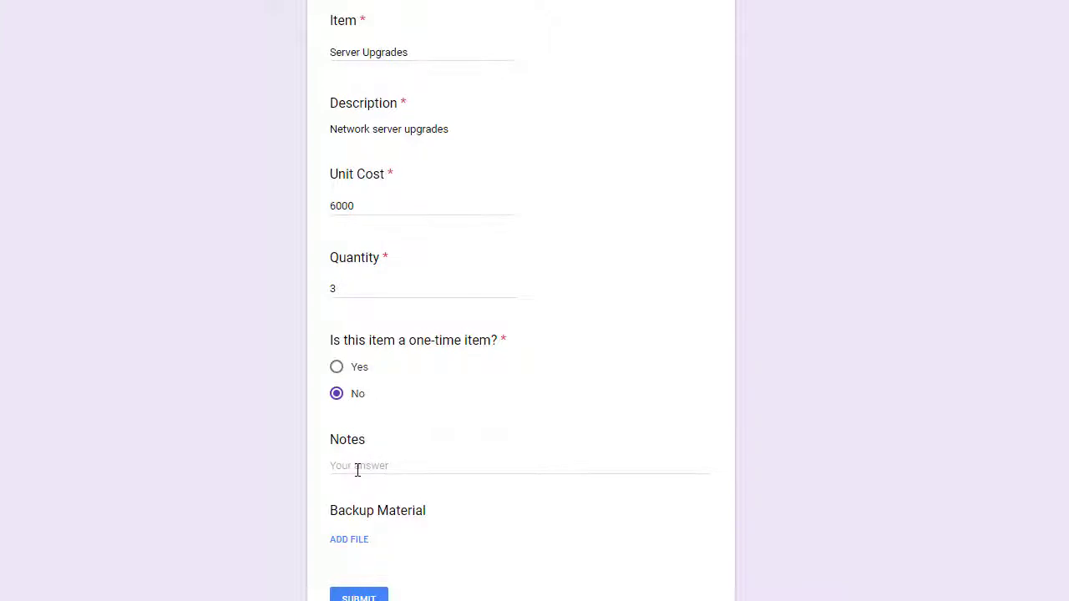
# - Submit the Server Upgrades line item: network server upgrades, 3 units at 6000, not one-time
pyautogui.click(359, 596)
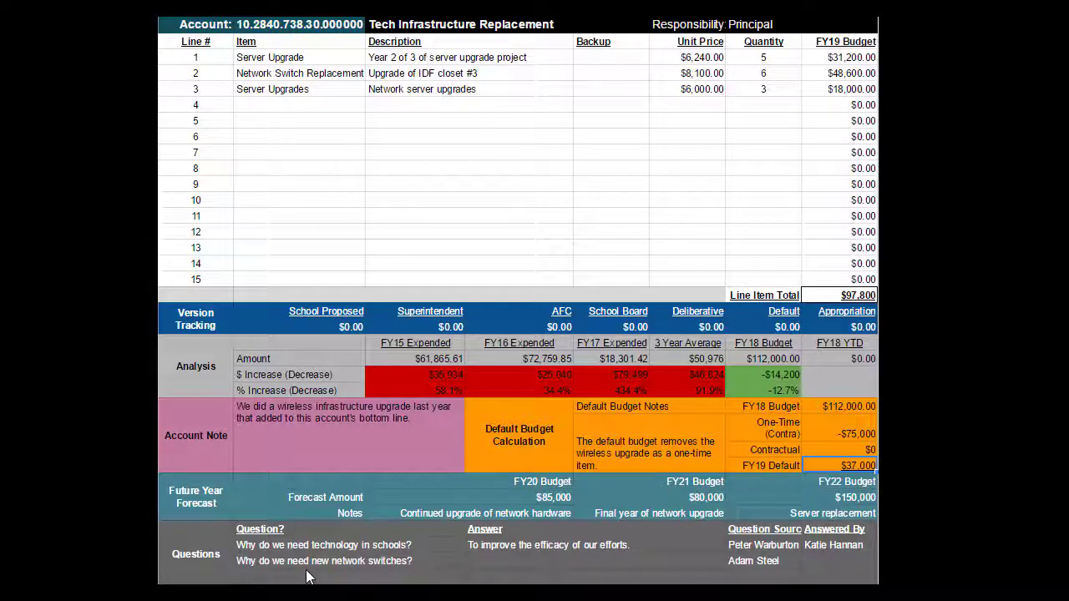
pyautogui.click(342, 25)
pyautogui.click(316, 60)
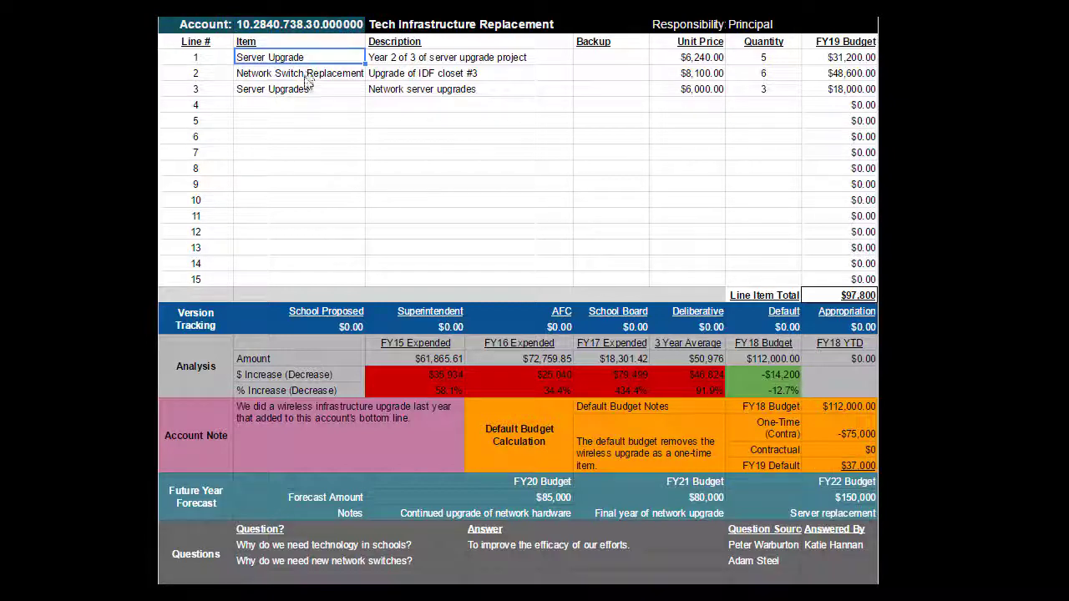
pyautogui.click(306, 74)
pyautogui.click(305, 90)
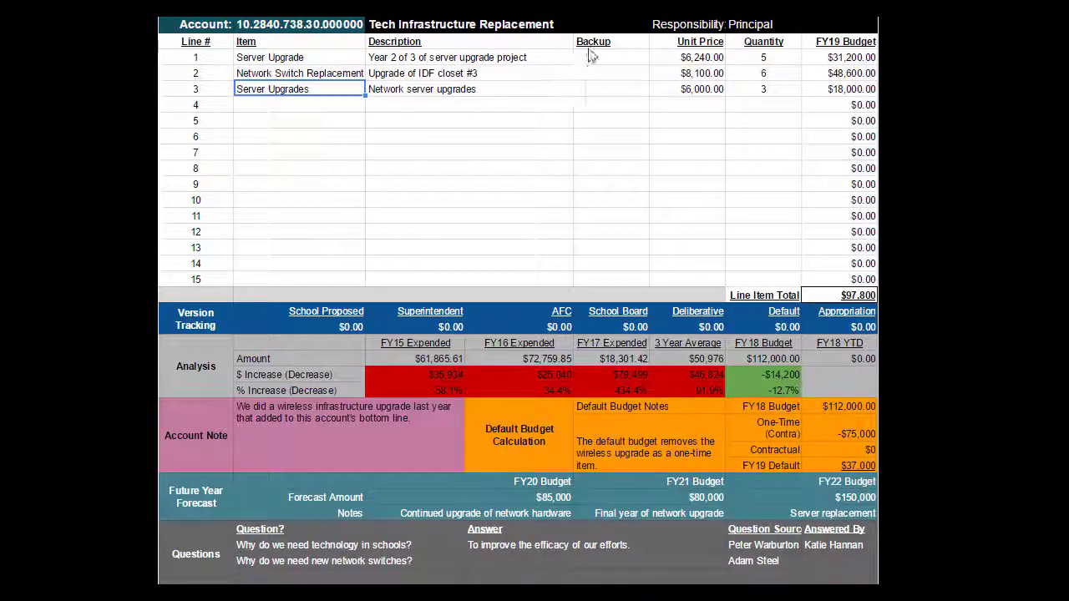
pyautogui.click(218, 324)
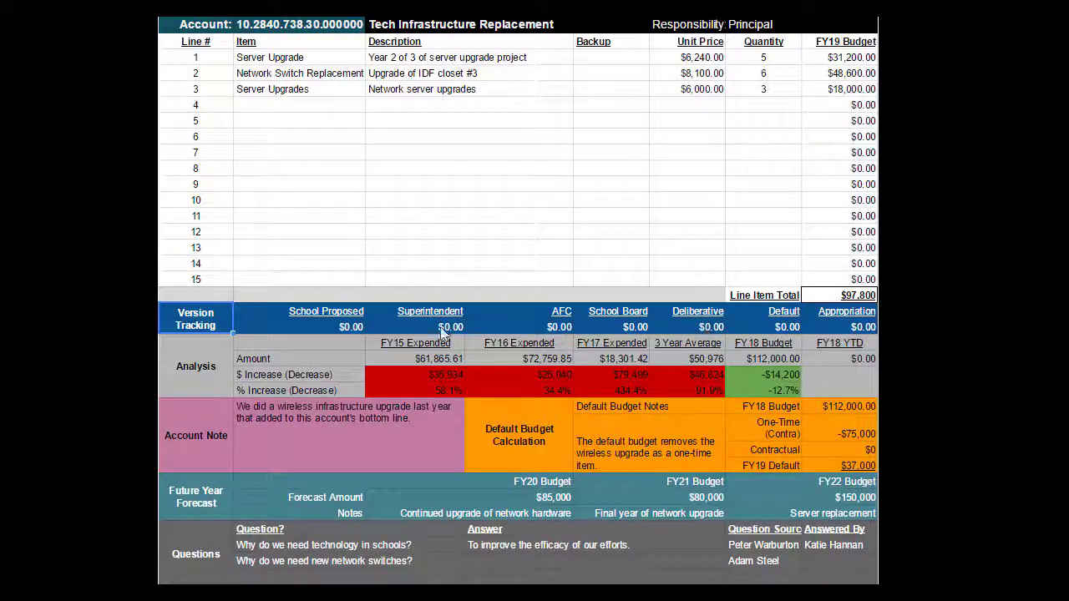
pyautogui.click(348, 327)
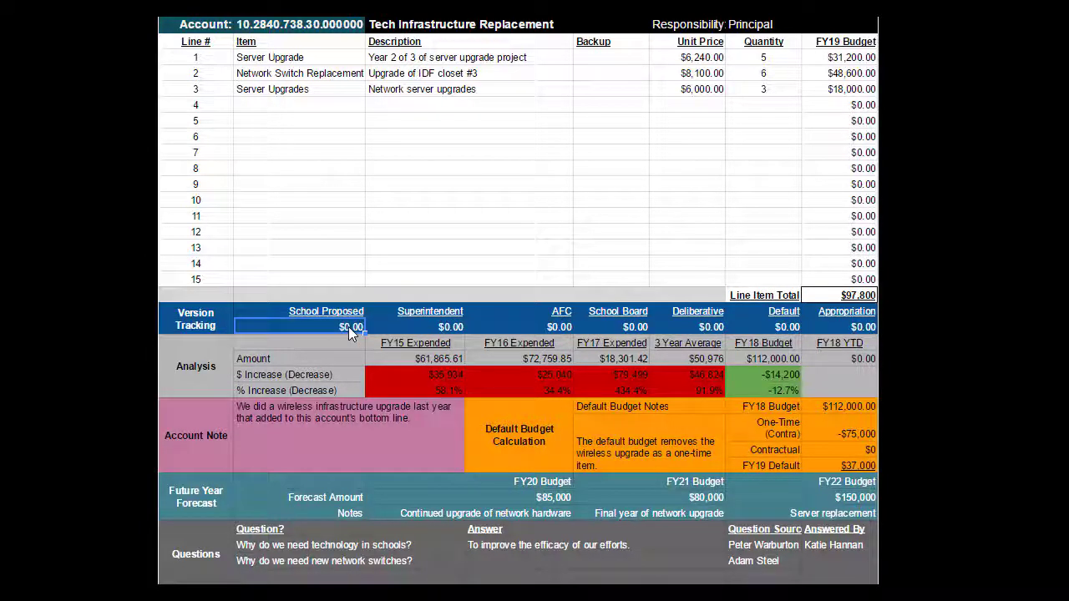
pyautogui.click(421, 328)
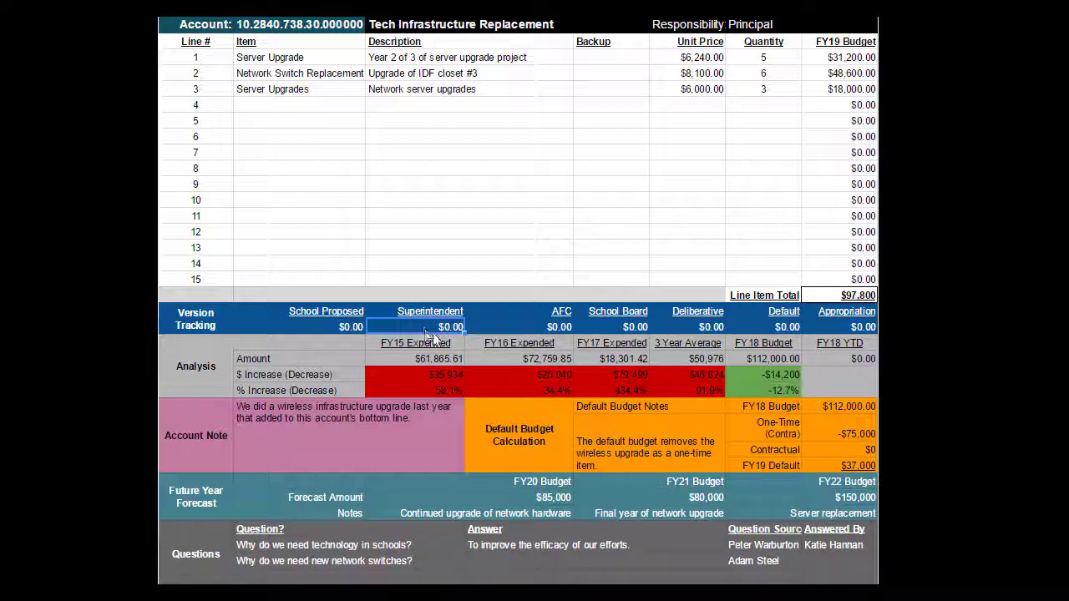
pyautogui.click(492, 328)
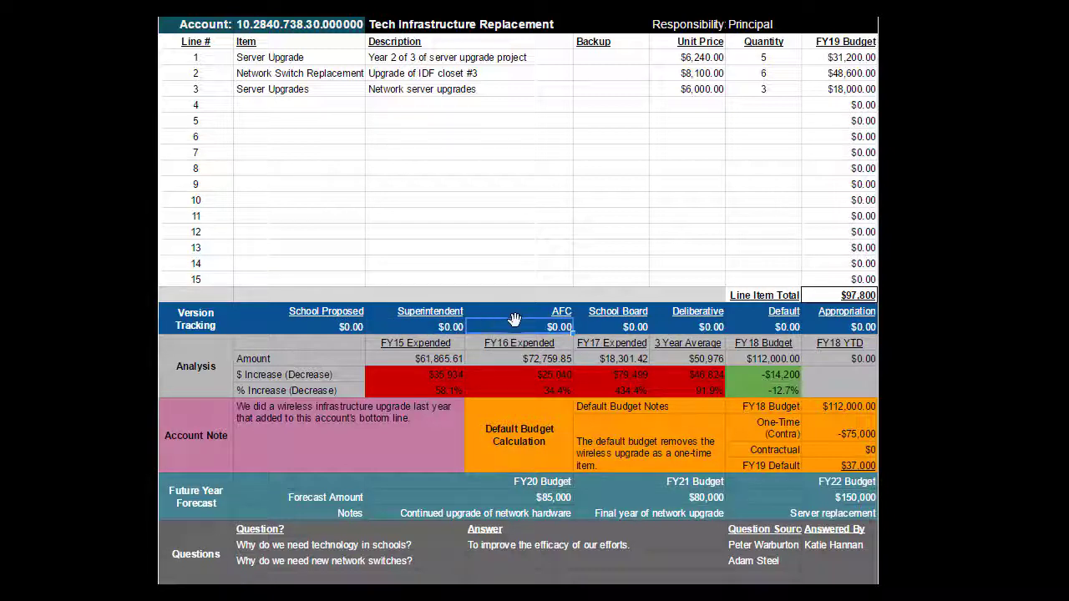
pyautogui.click(615, 326)
pyautogui.click(683, 328)
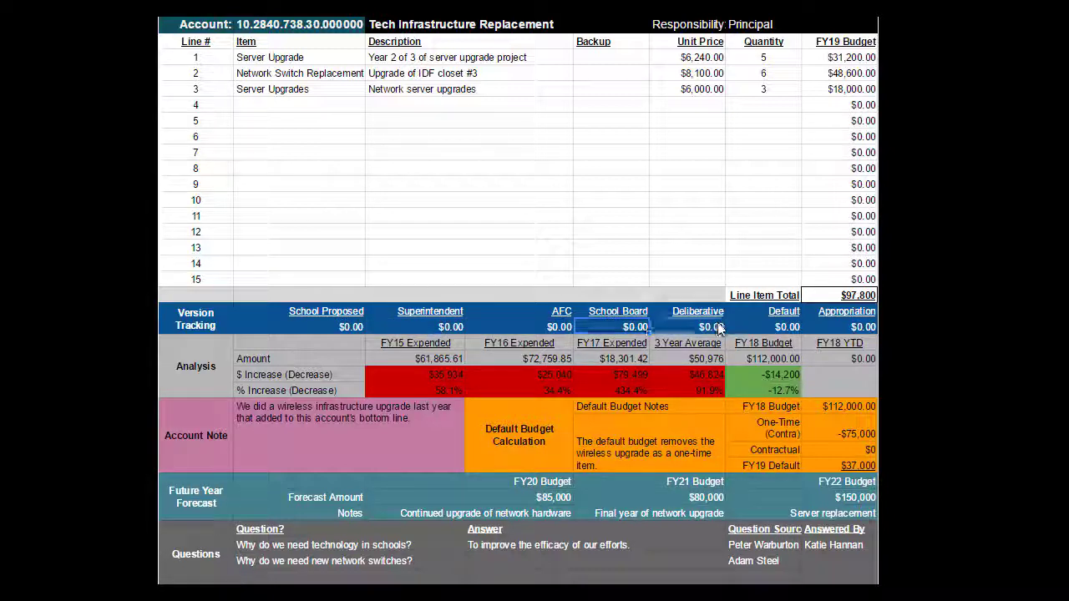
pyautogui.click(767, 322)
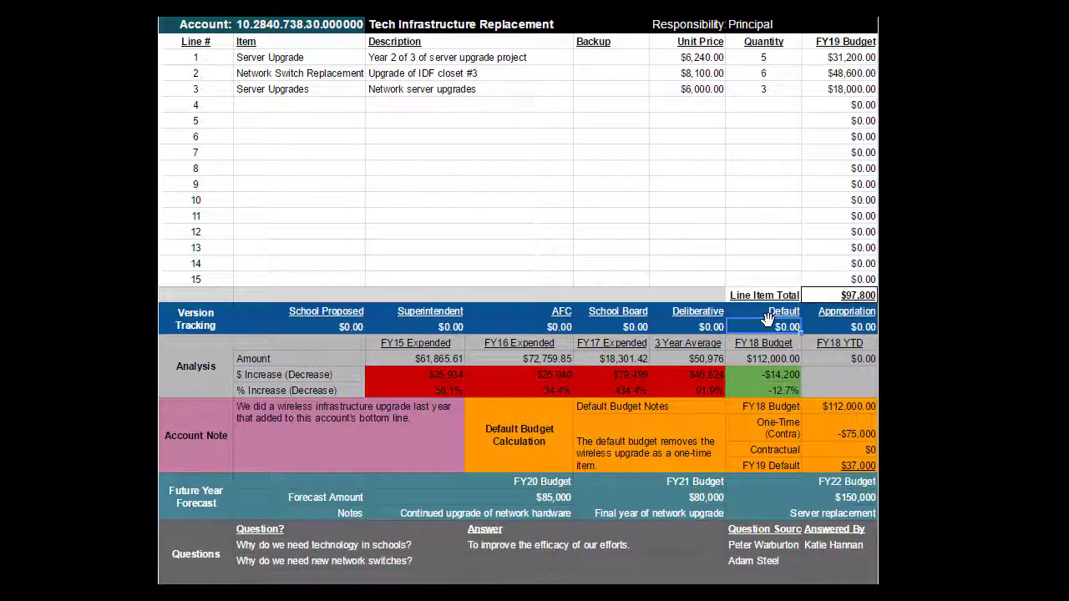
pyautogui.click(219, 372)
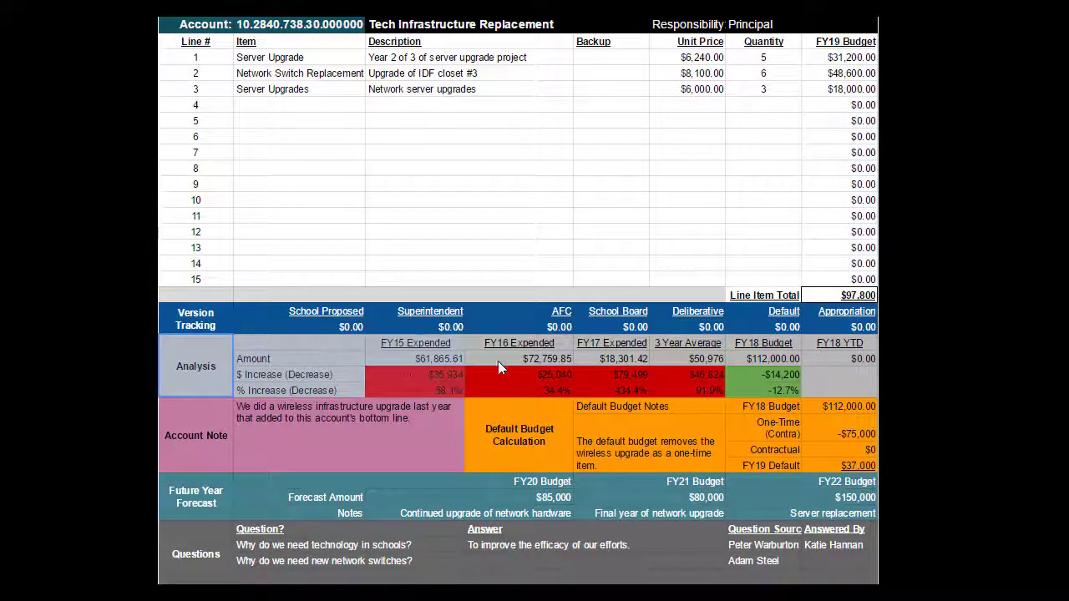
pyautogui.keyDown('shift'); pyautogui.click(836, 362); pyautogui.keyUp('shift')
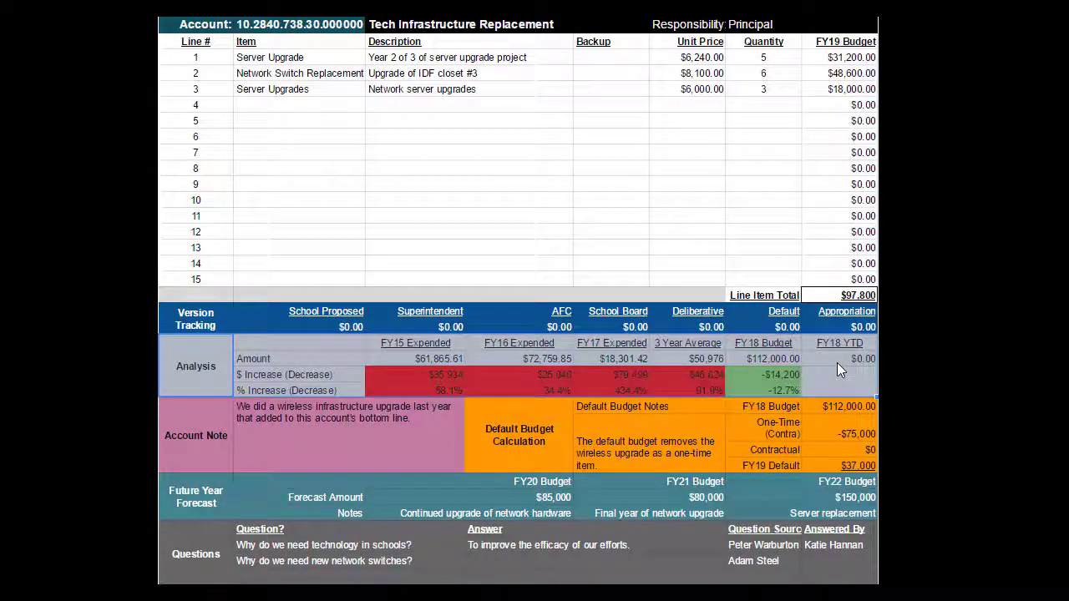
pyautogui.click(424, 361)
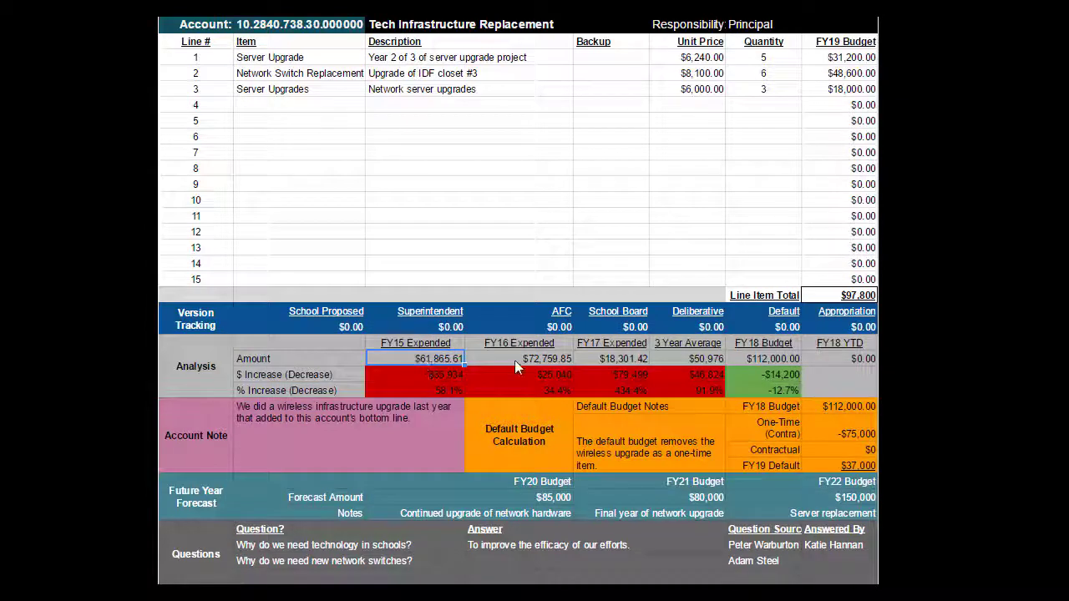
pyautogui.moveTo(515, 360); pyautogui.dragTo(615, 358)
pyautogui.click(700, 358)
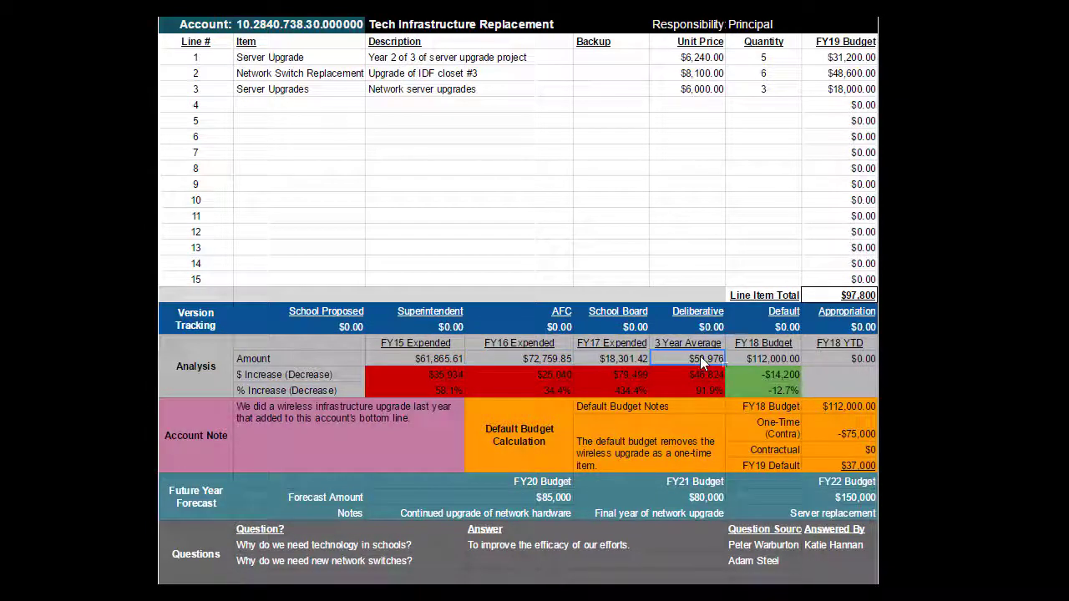
pyautogui.click(762, 357)
pyautogui.click(428, 375)
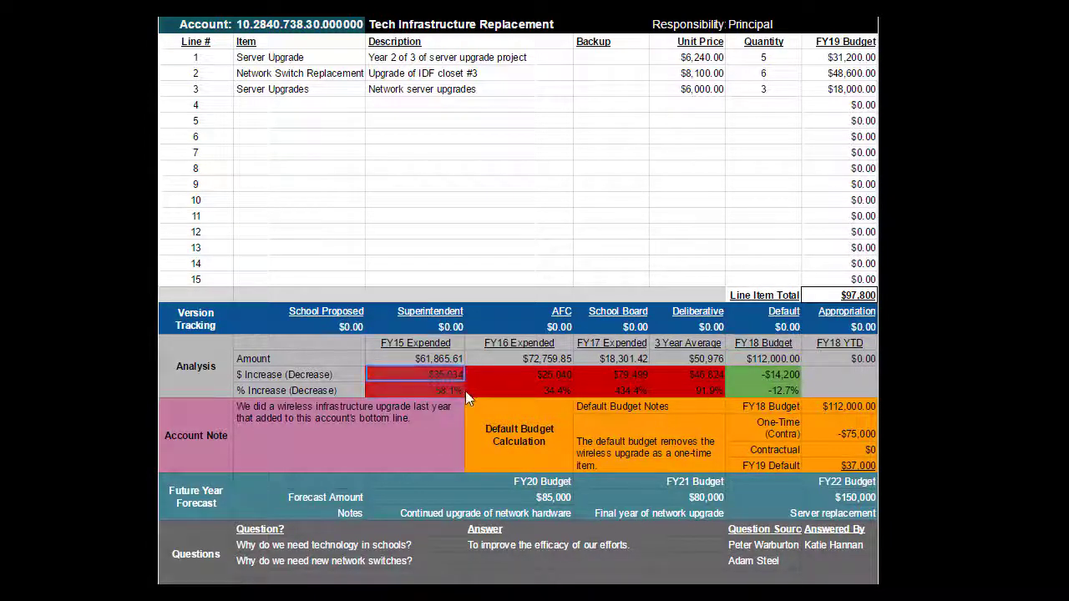
pyautogui.keyDown('shift'); pyautogui.click(743, 394); pyautogui.keyUp('shift')
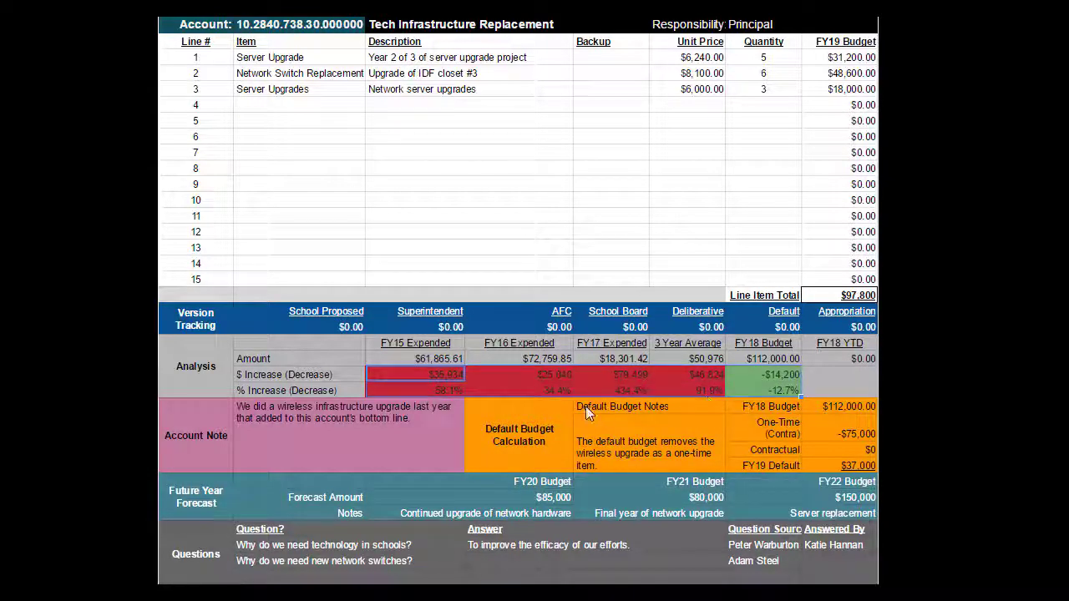
pyautogui.click(355, 378)
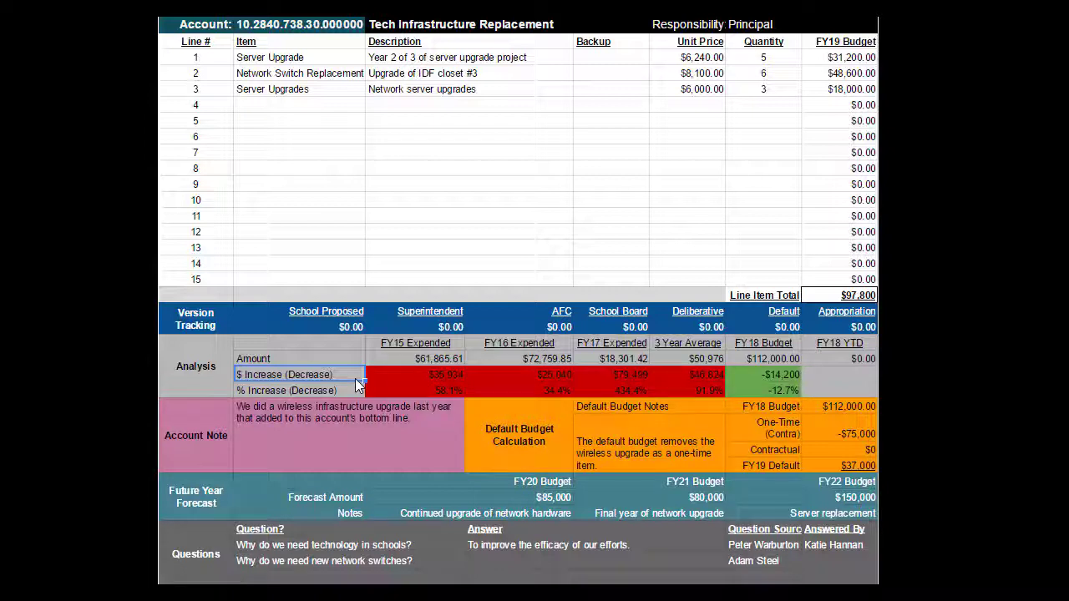
pyautogui.click(340, 428)
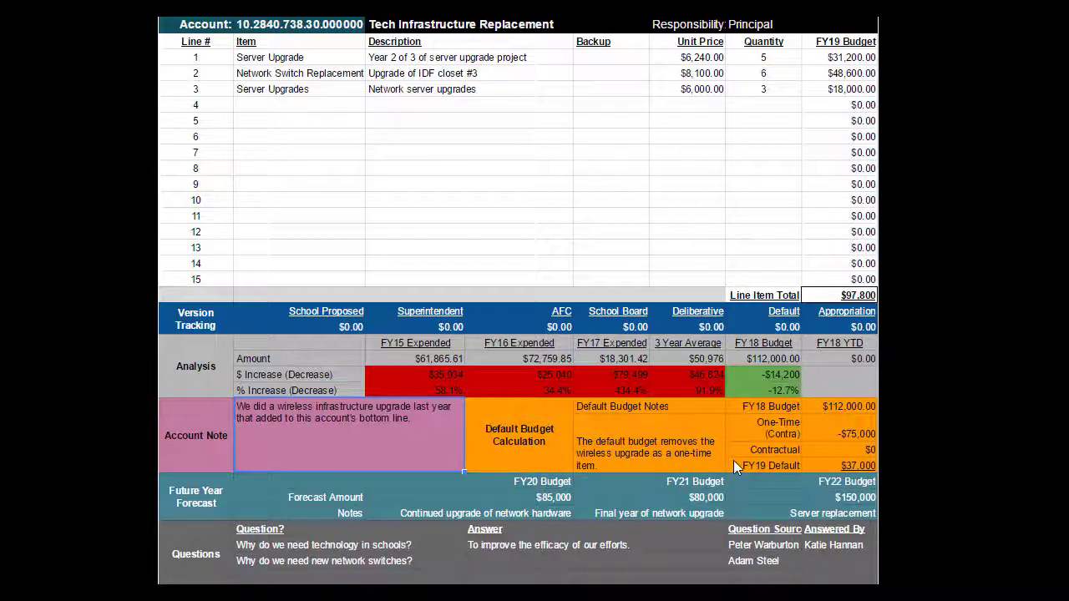
pyautogui.click(837, 431)
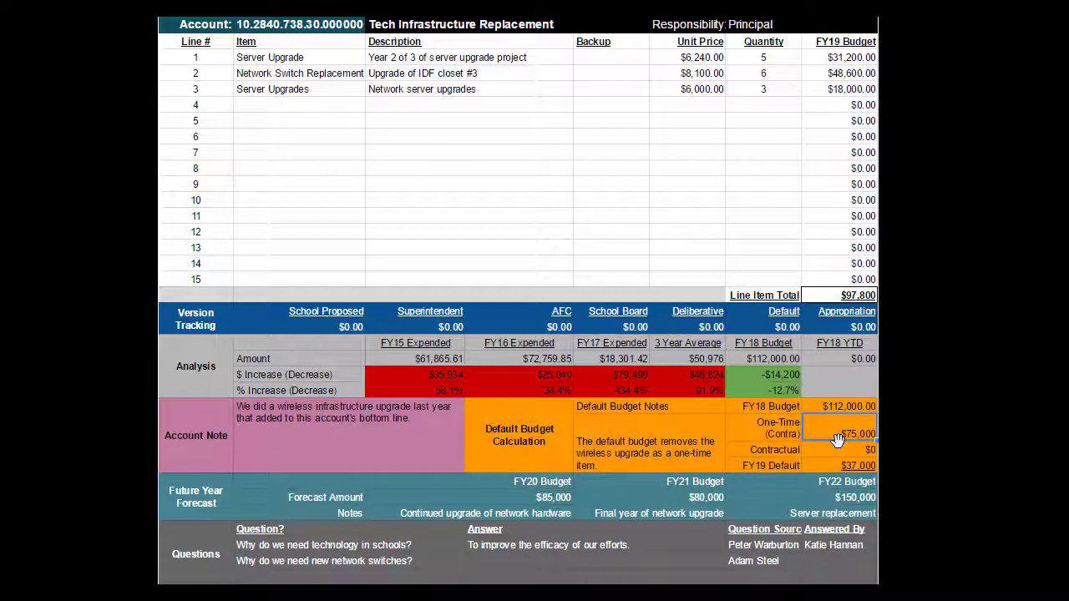
pyautogui.click(836, 448)
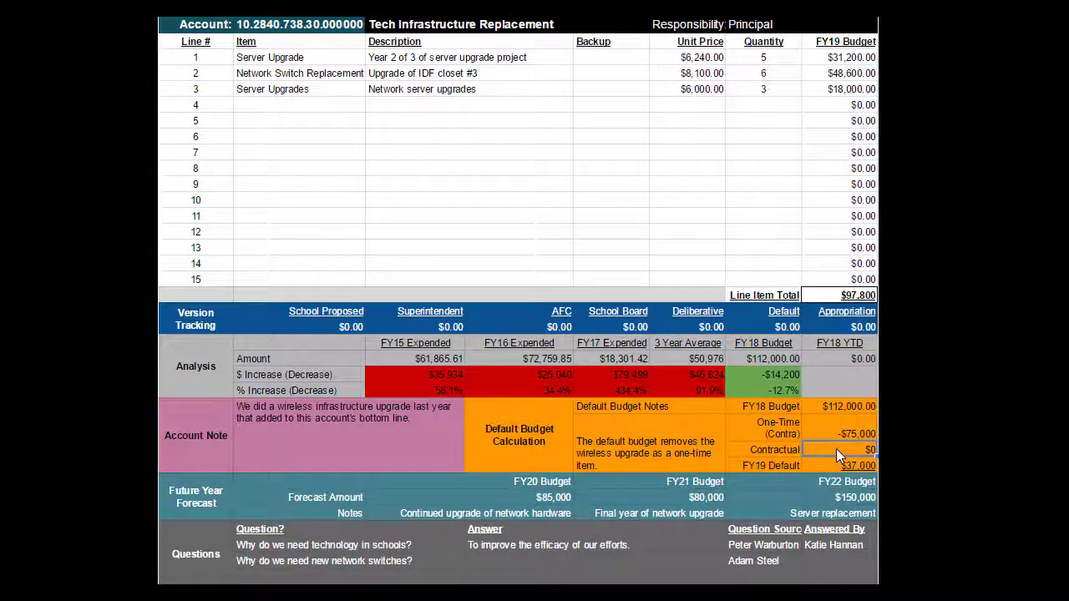
pyautogui.click(827, 469)
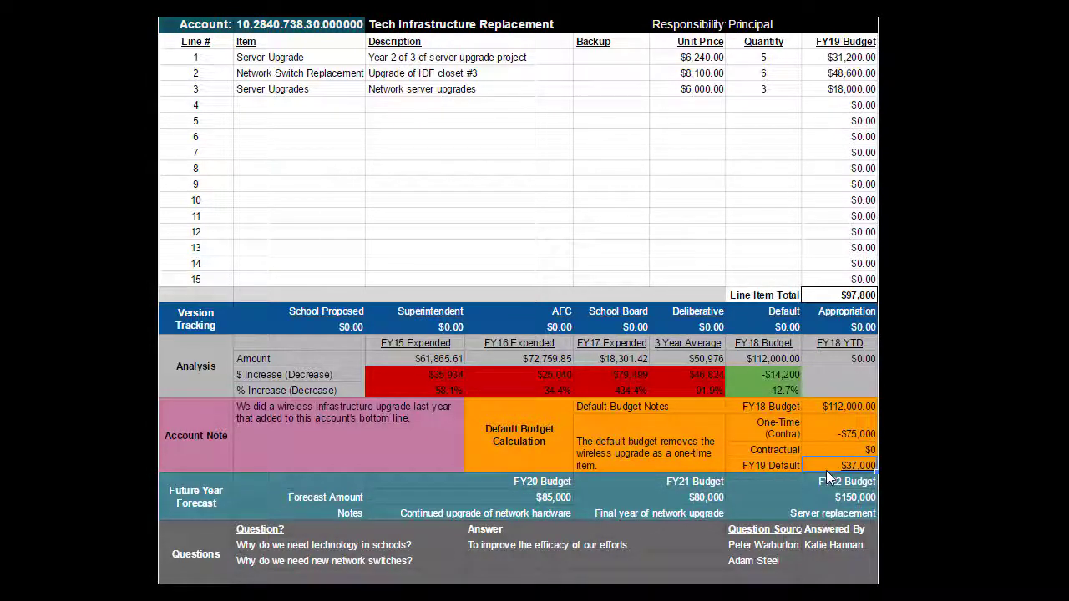
pyautogui.click(199, 504)
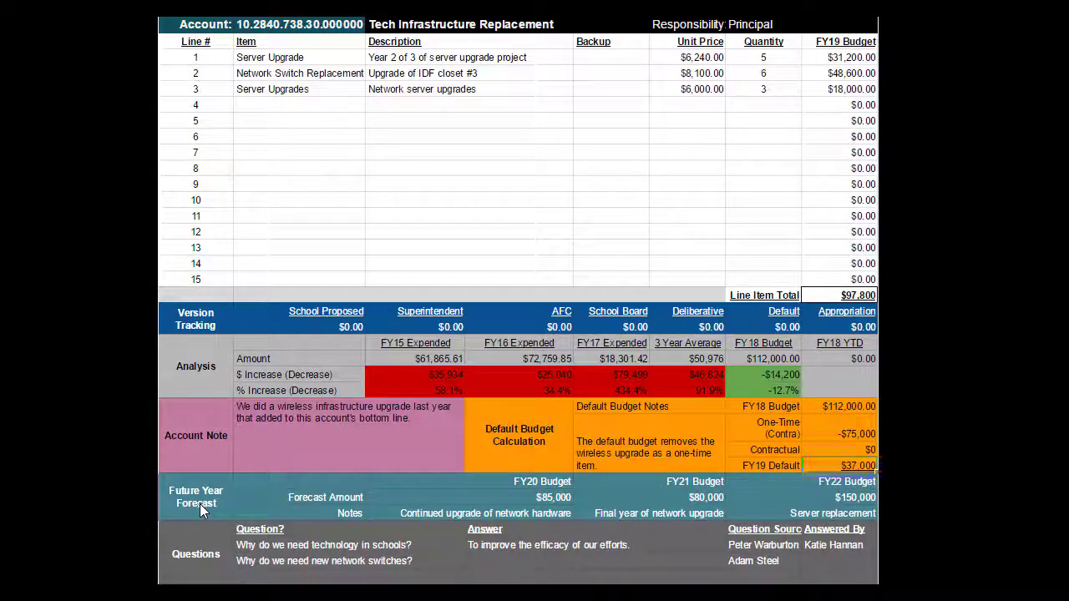
pyautogui.moveTo(410, 516); pyautogui.dragTo(829, 499)
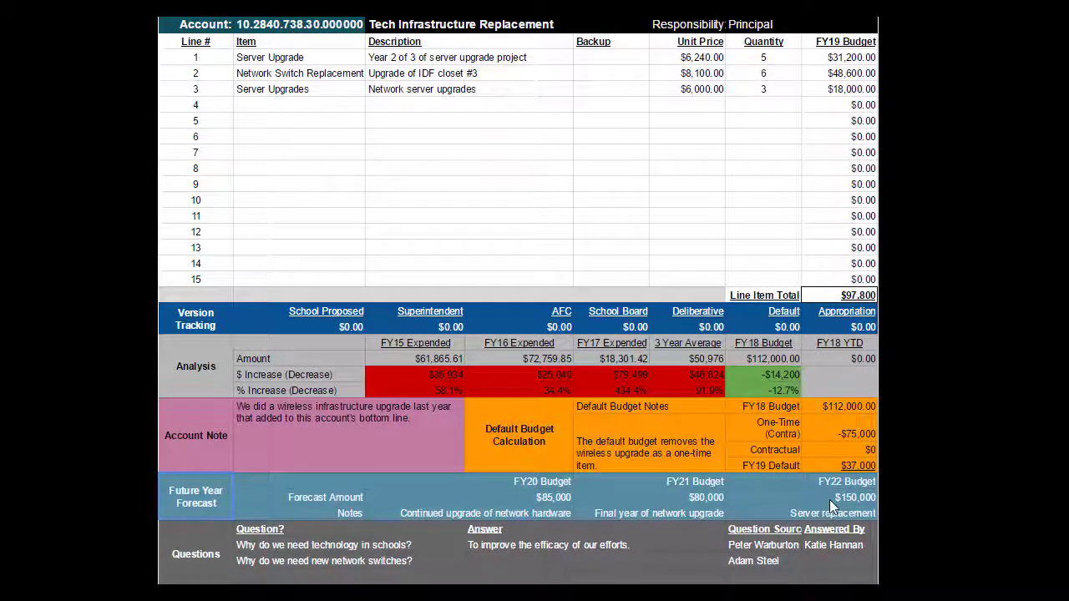
pyautogui.click(292, 500)
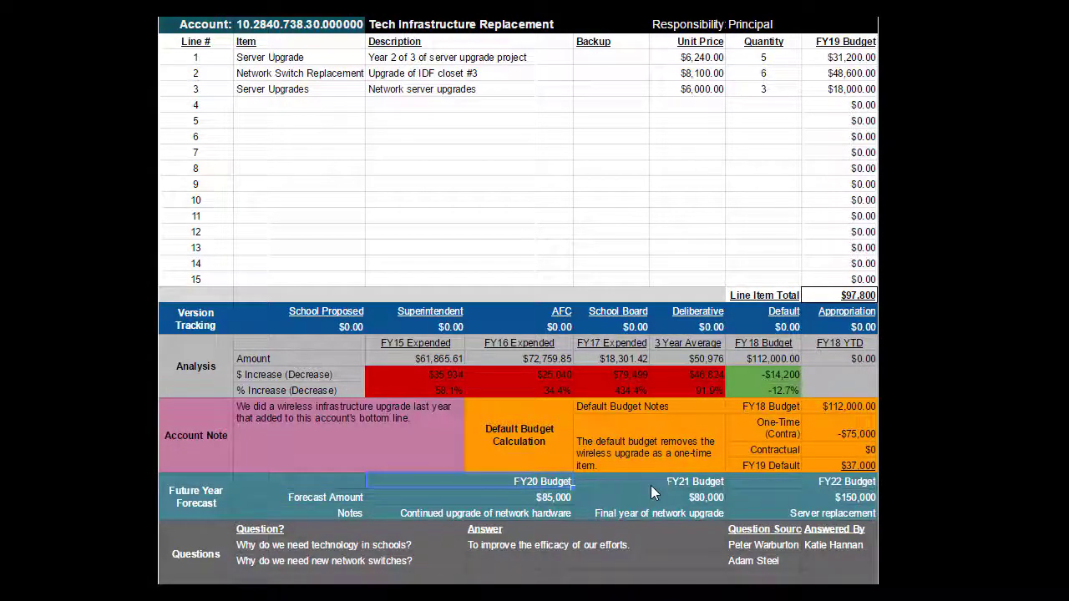
pyautogui.click(821, 486)
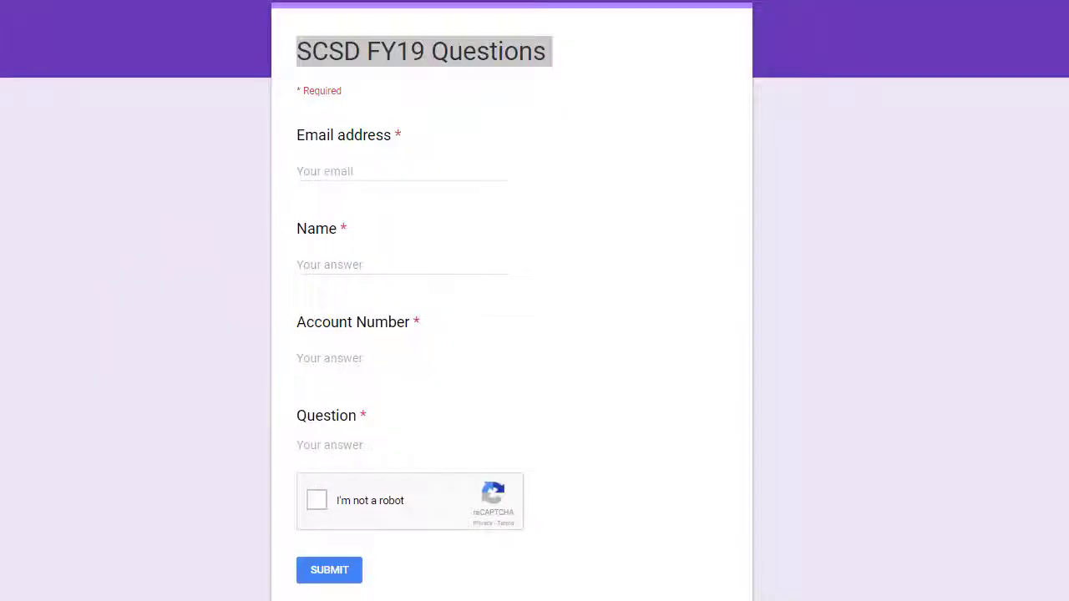
# - Submit 'How much do servers cost?' with the submitter's e-mail, name and server account number
pyautogui.click(357, 174)
pyautogui.press('Tab')
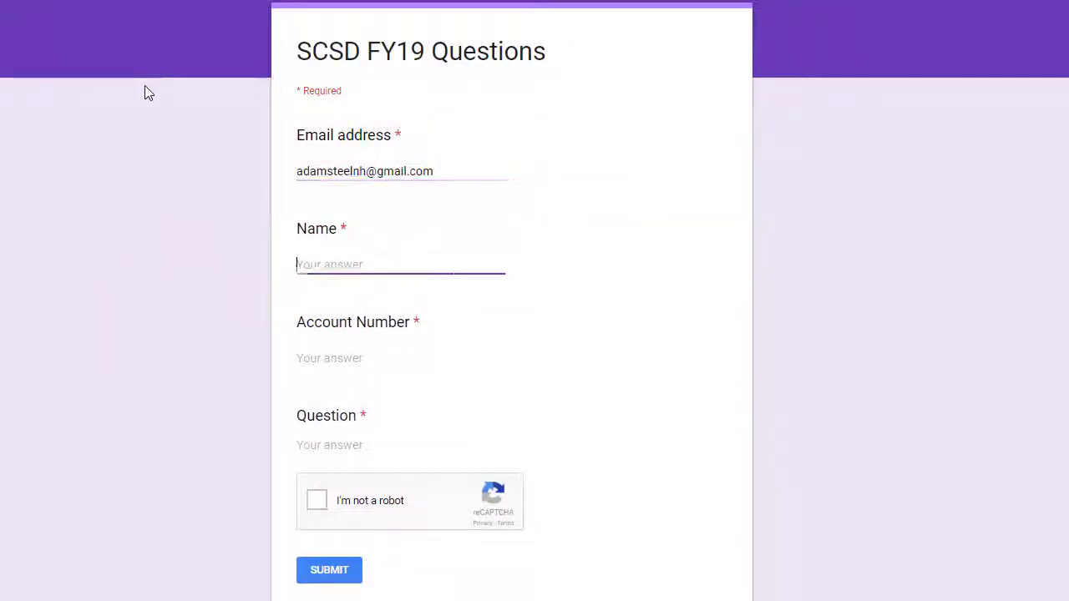
pyautogui.press('Tab')
pyautogui.write('10.2840.')
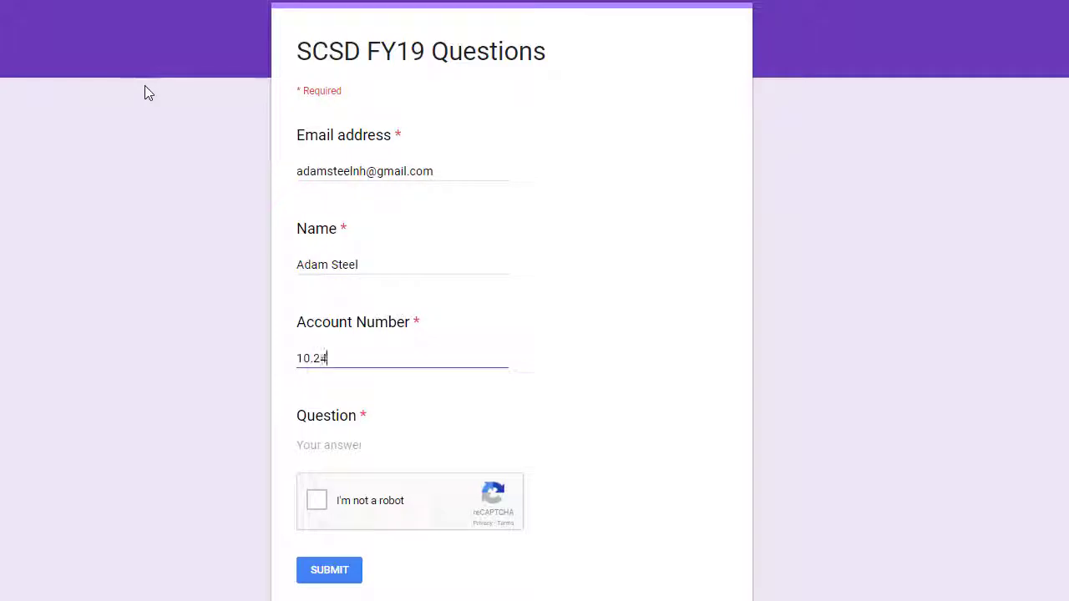
pyautogui.write('738.30.000000')
pyautogui.press('Tab')
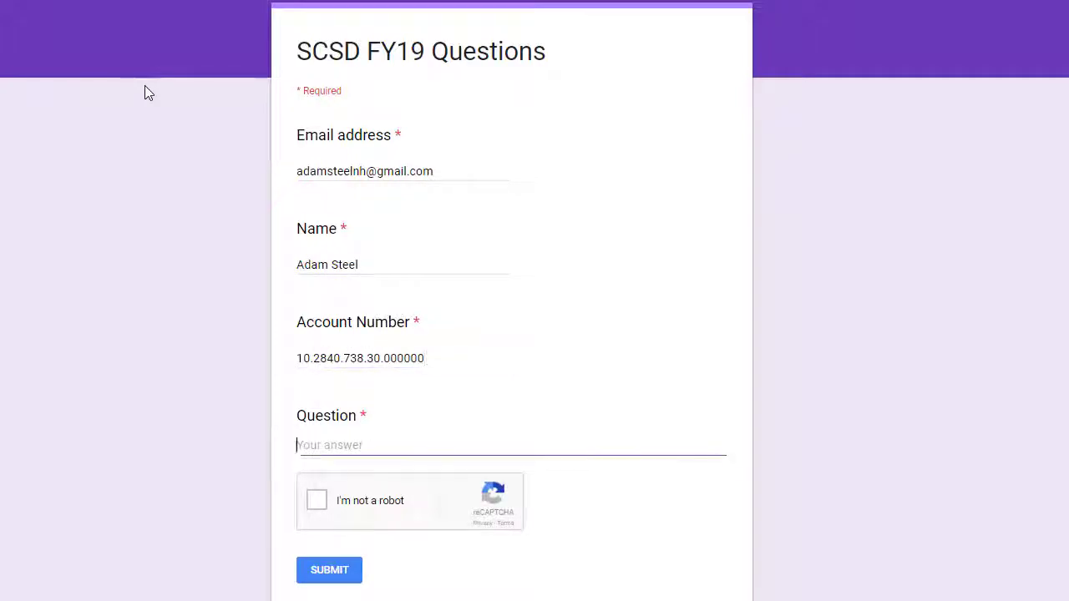
pyautogui.write('How much do servers cost?')
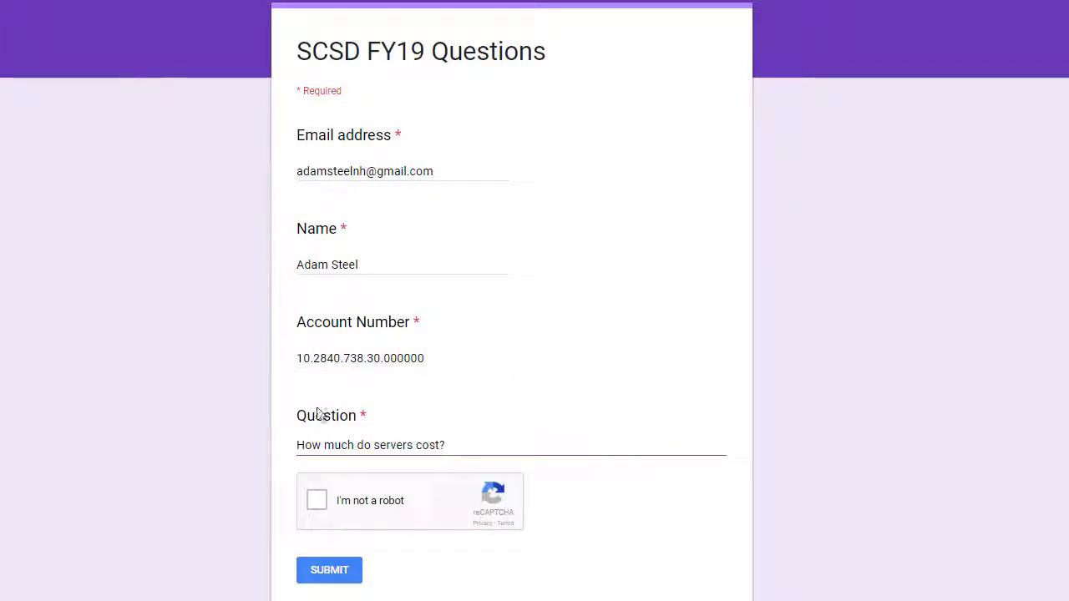
pyautogui.click(316, 500)
pyautogui.click(329, 571)
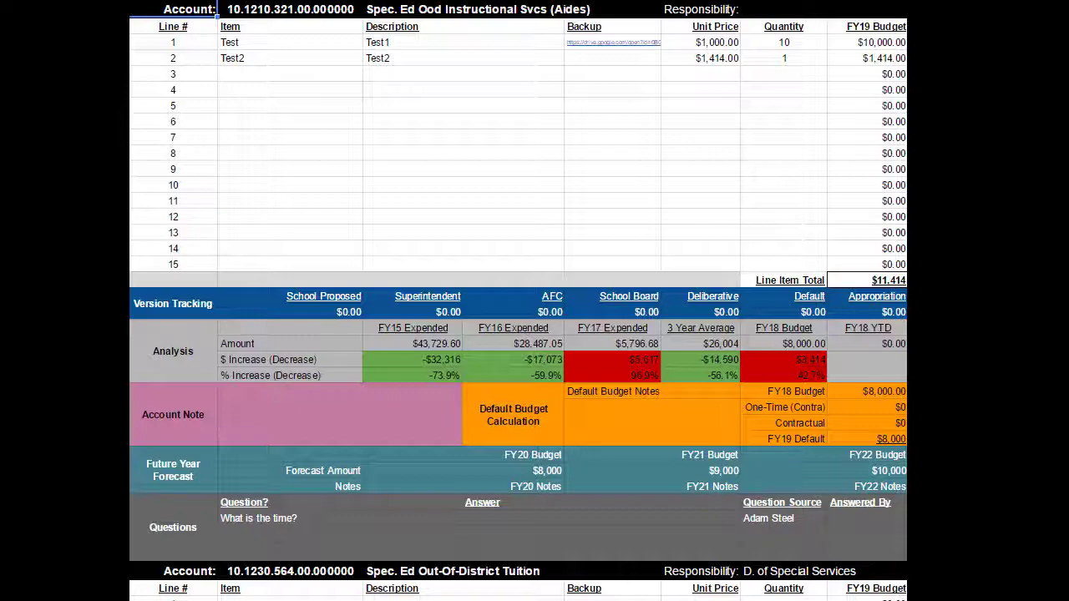
# - Select account 10.1210.321 with its Test line items and scroll through the following account blocks
pyautogui.click(302, 12)
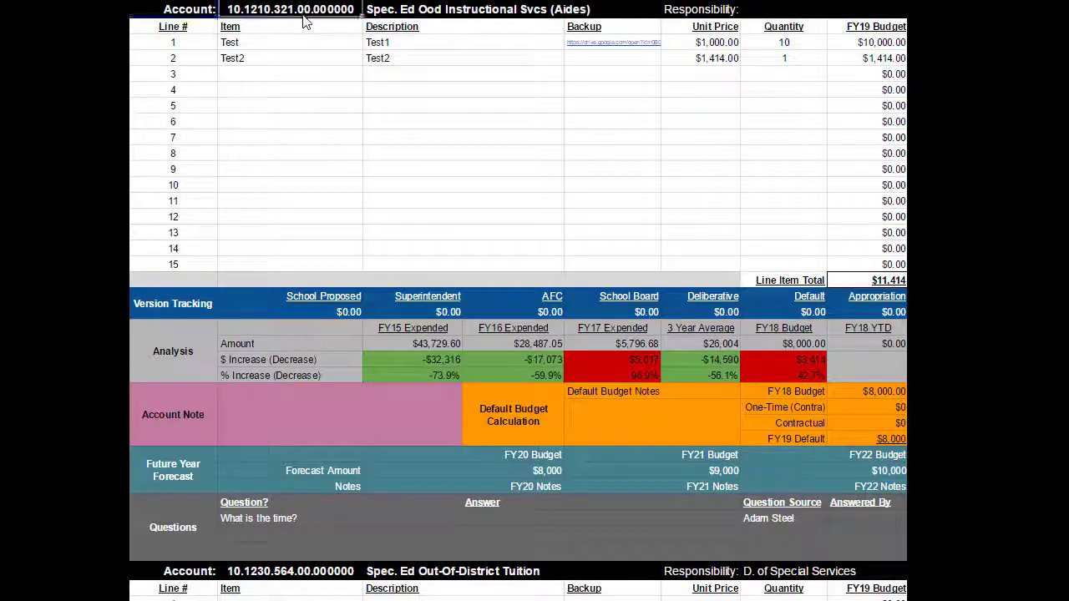
pyautogui.scroll(-7, 287, 137)
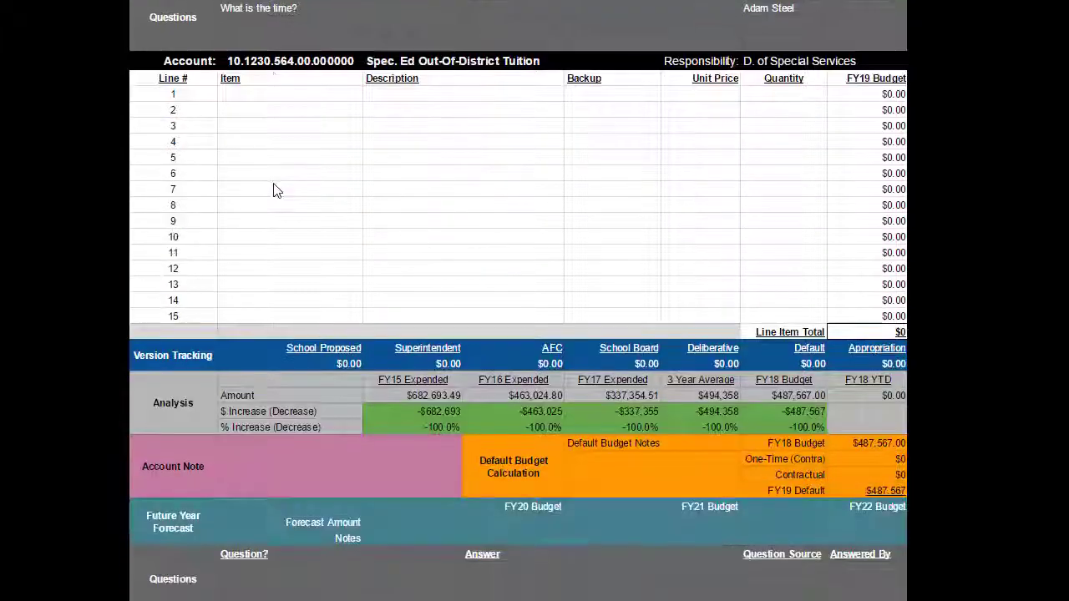
pyautogui.scroll(-10, 274, 191)
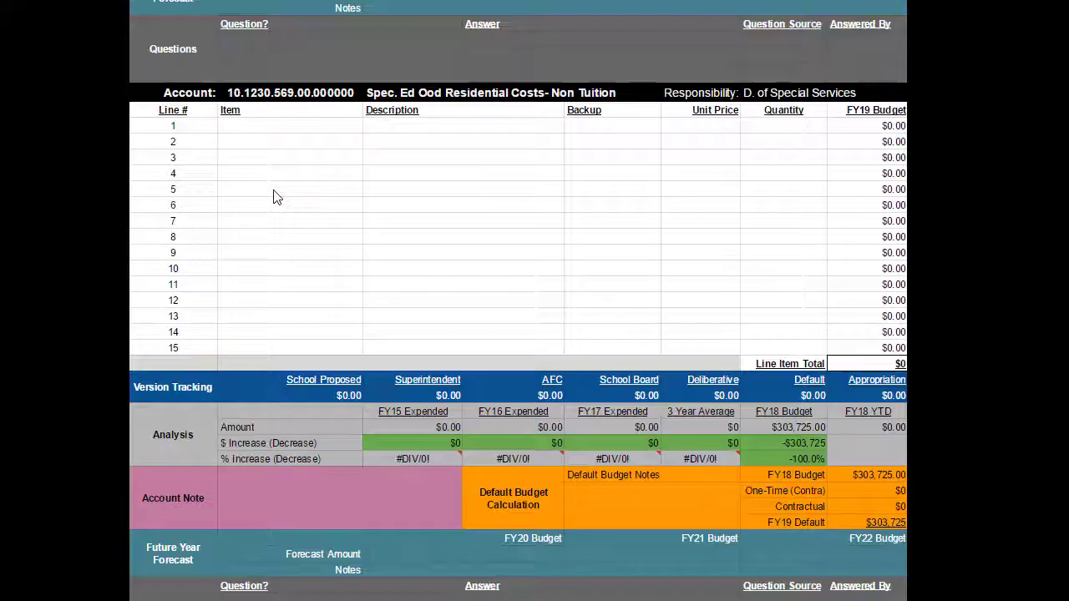
pyautogui.scroll(-10, 275, 197)
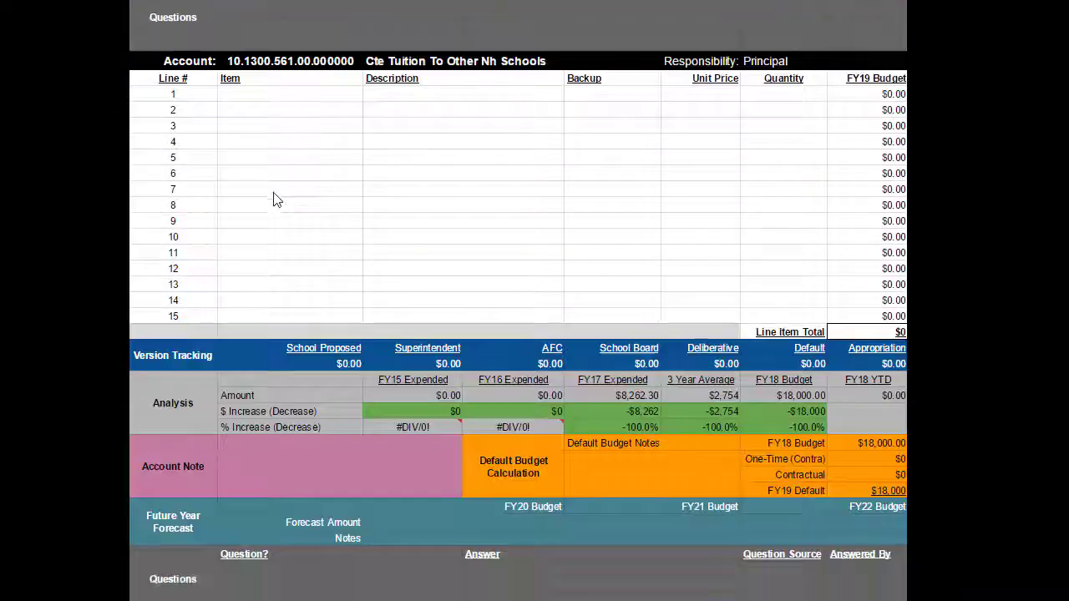
pyautogui.scroll(-10, 276, 199)
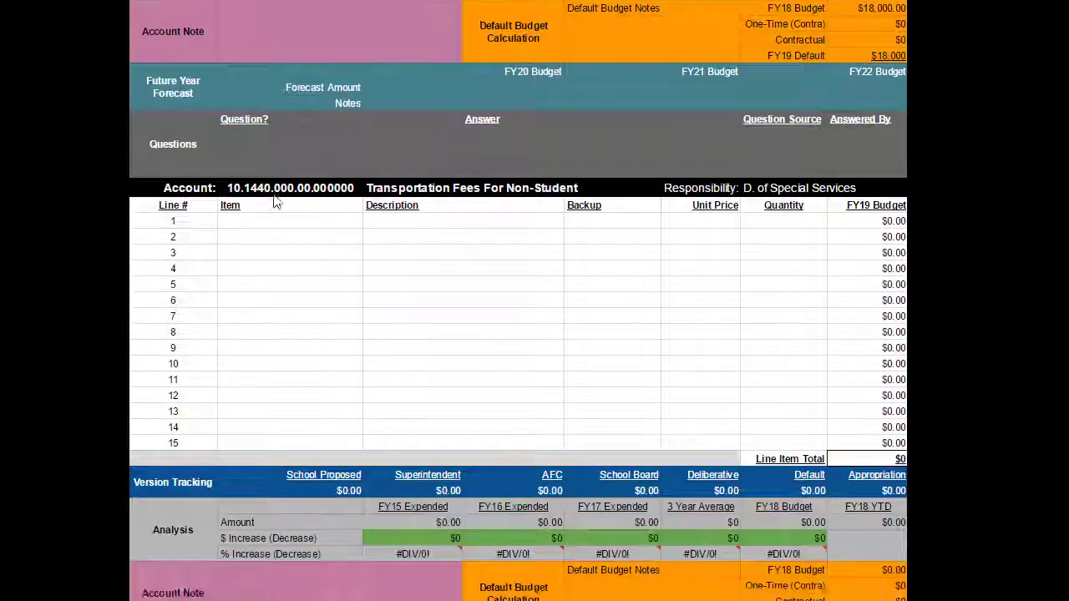
pyautogui.scroll(-10, 278, 205)
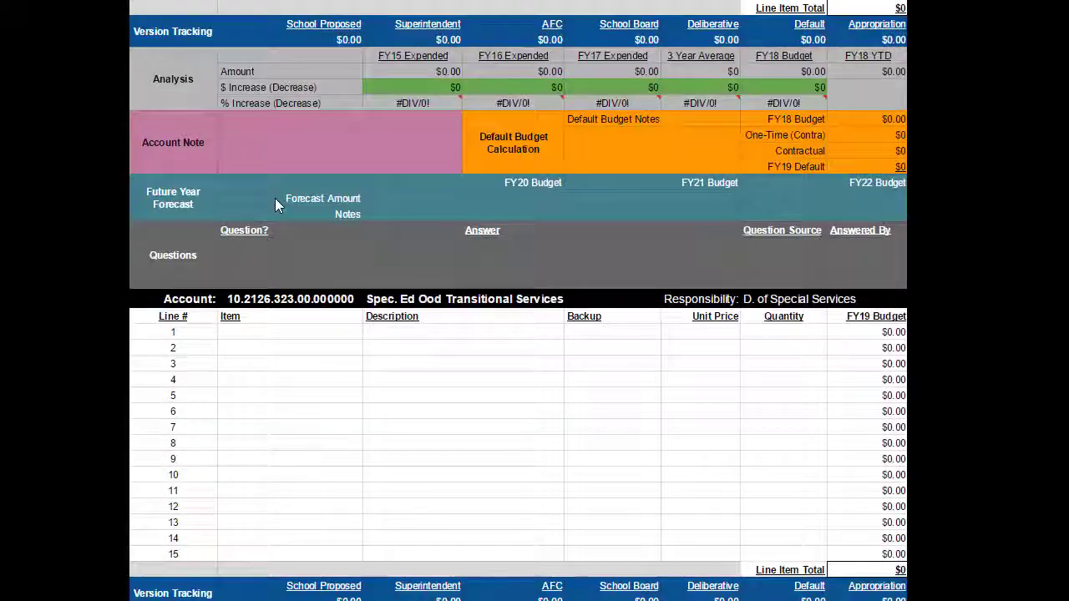
pyautogui.scroll(-2, 278, 205)
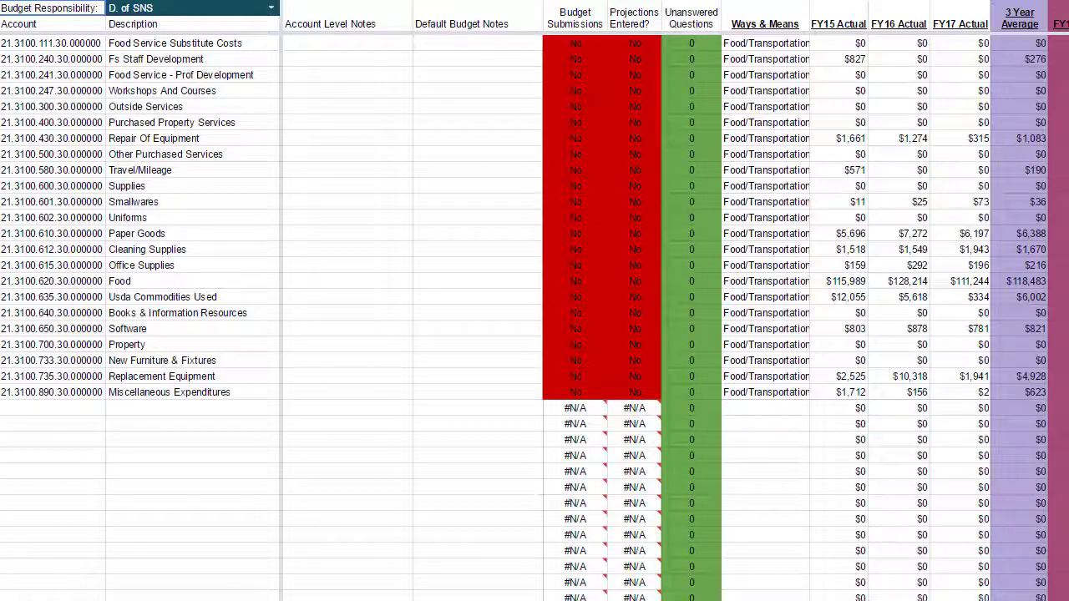
# - Filter the account dashboard to CIA budget responsibility and the Special Education sub-committee
pyautogui.click(271, 9)
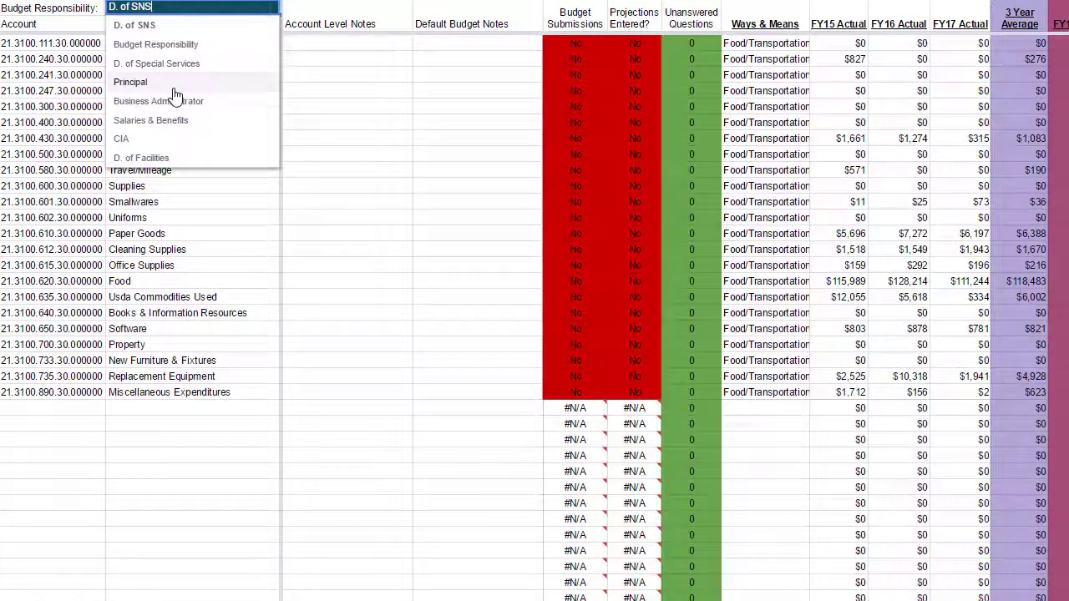
pyautogui.click(149, 139)
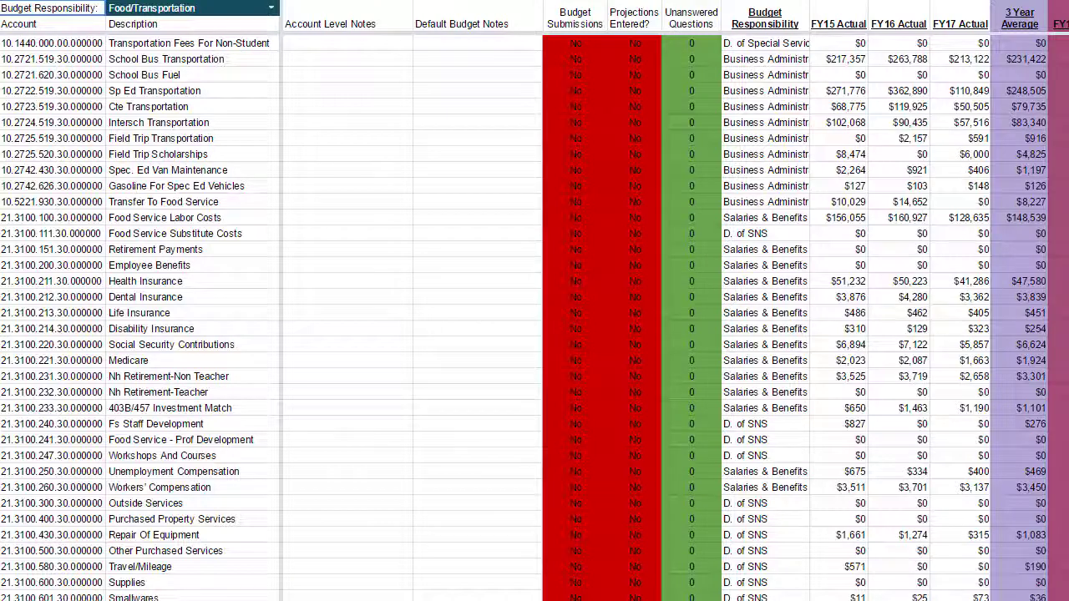
pyautogui.click(271, 8)
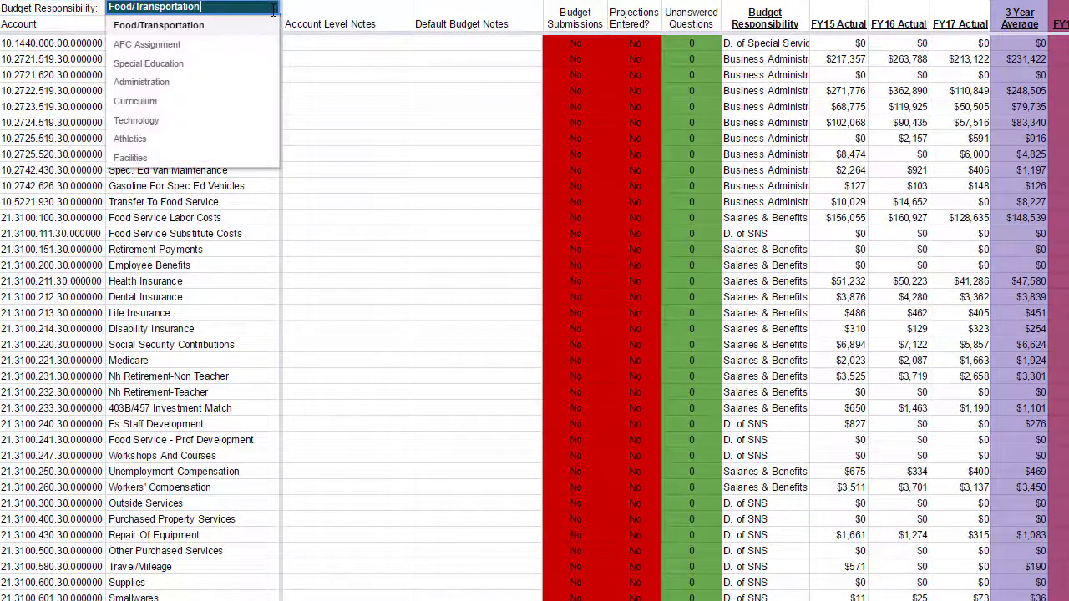
pyautogui.click(209, 66)
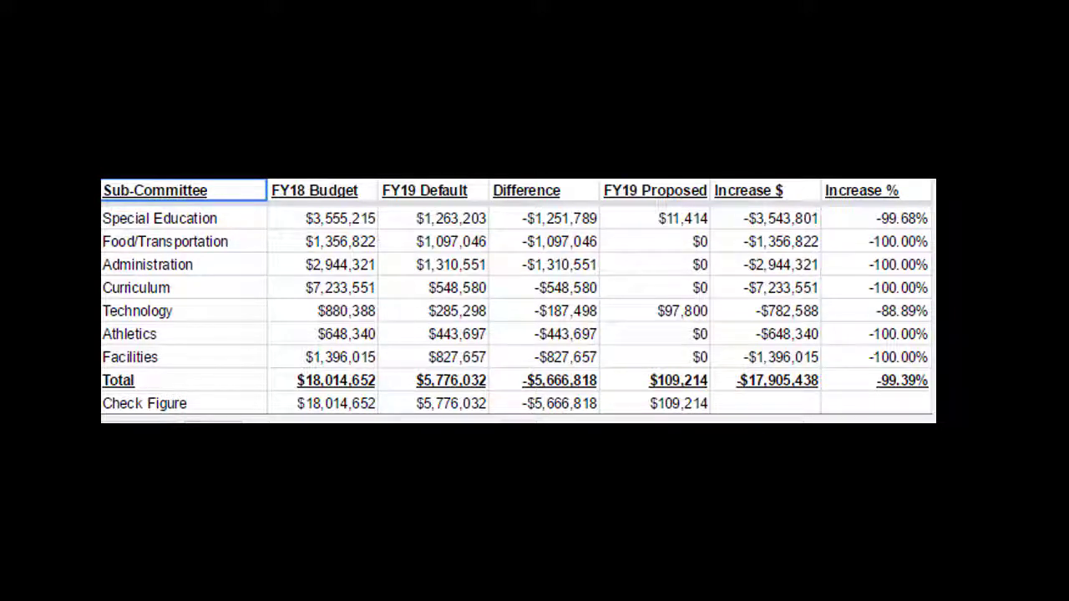
# - Review the Object-coded budget summary, selecting object code 111 Administrative Salaries
pyautogui.hotkey('ctrl', 'pagedown')
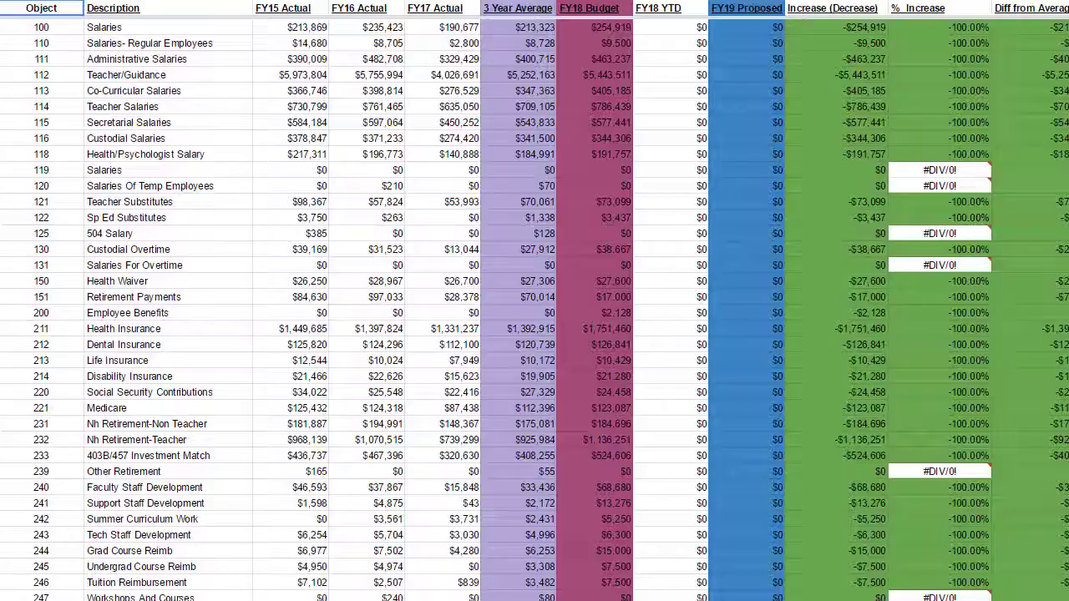
pyautogui.click(60, 38)
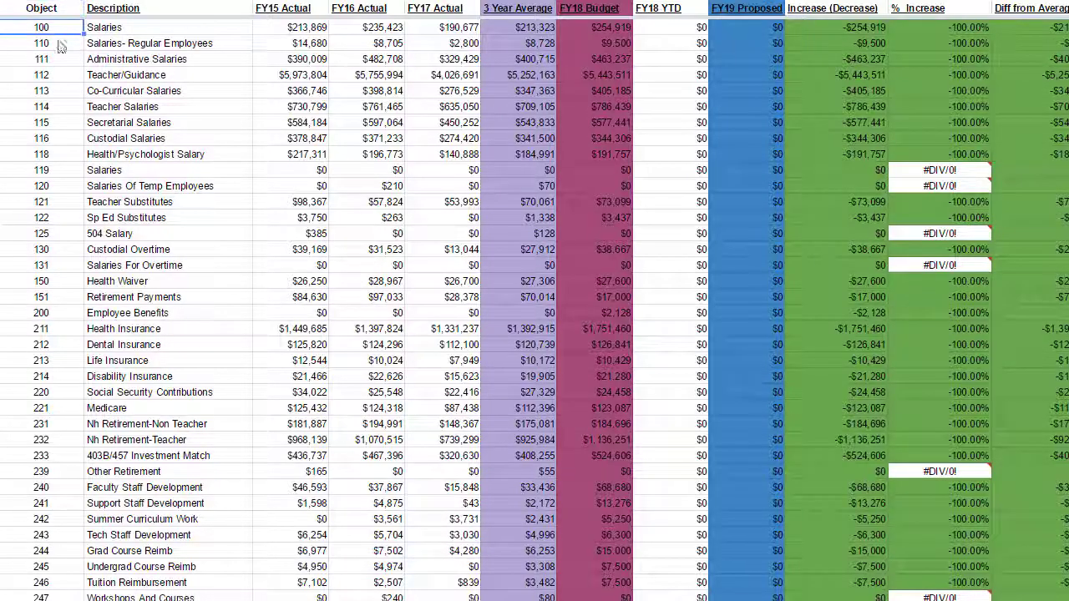
pyautogui.click(62, 59)
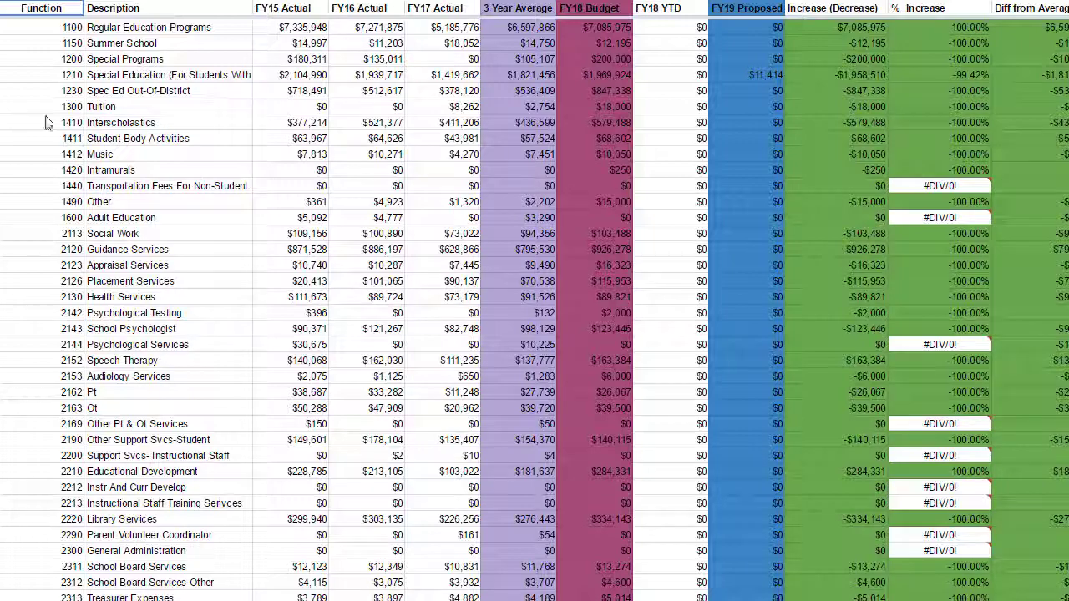
# - Check the Function-coded summary's Music 1412 row, then the General, Food Service and Other Special Revenue fund rows
pyautogui.click(37, 80)
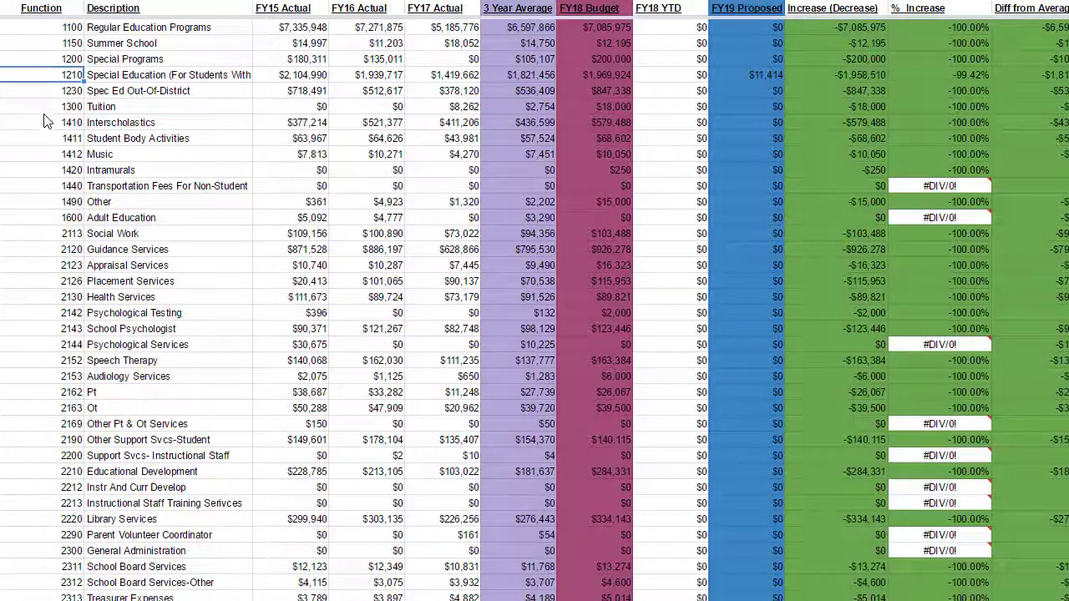
pyautogui.click(51, 154)
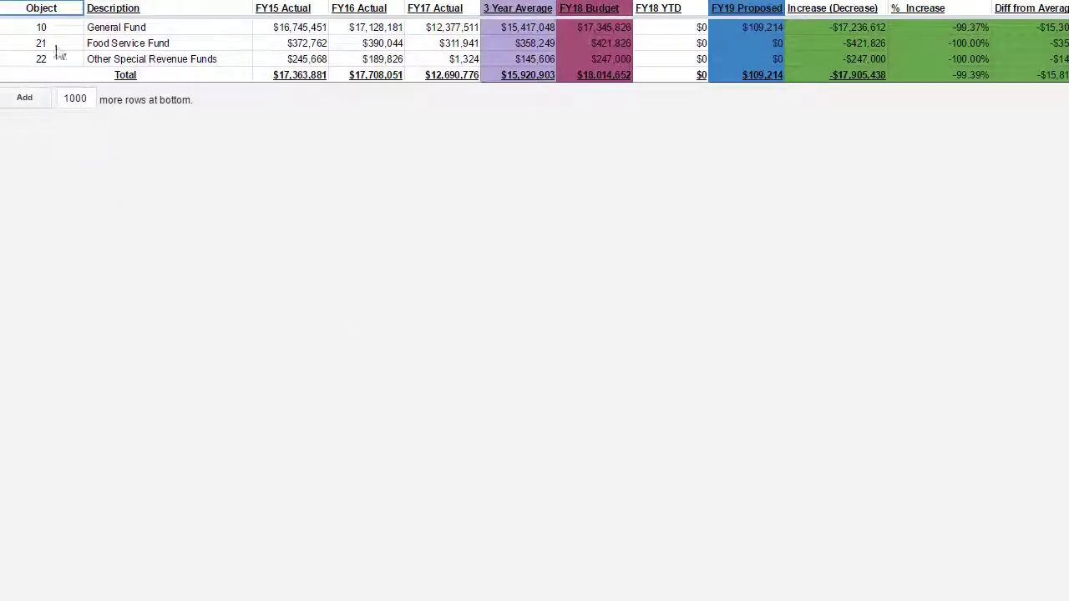
pyautogui.click(55, 31)
pyautogui.click(52, 47)
pyautogui.click(52, 62)
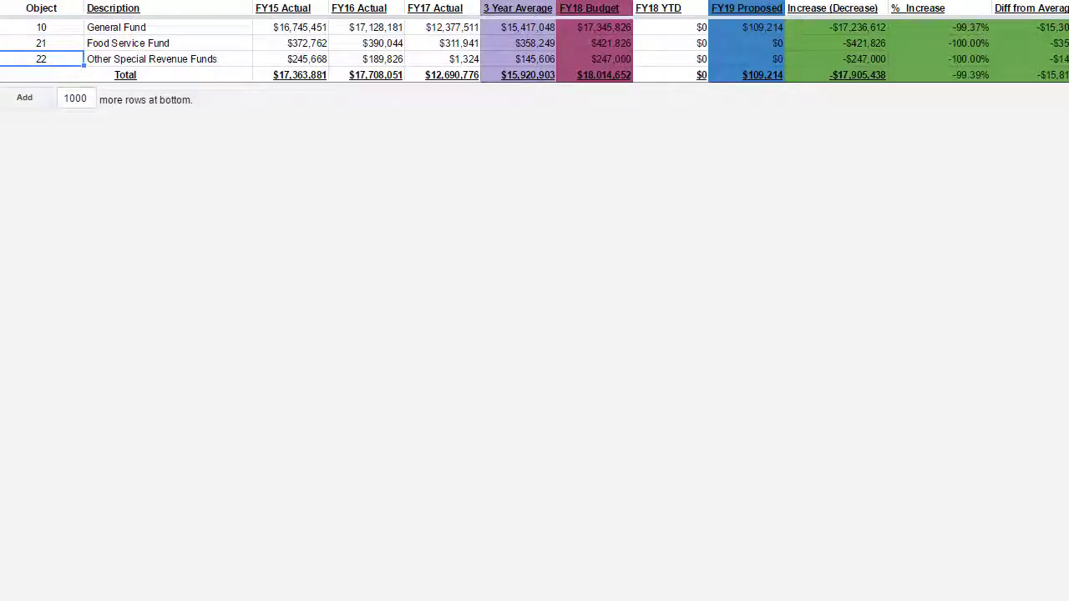
pyautogui.hotkey('ctrl', 'shift', 'pagedown')
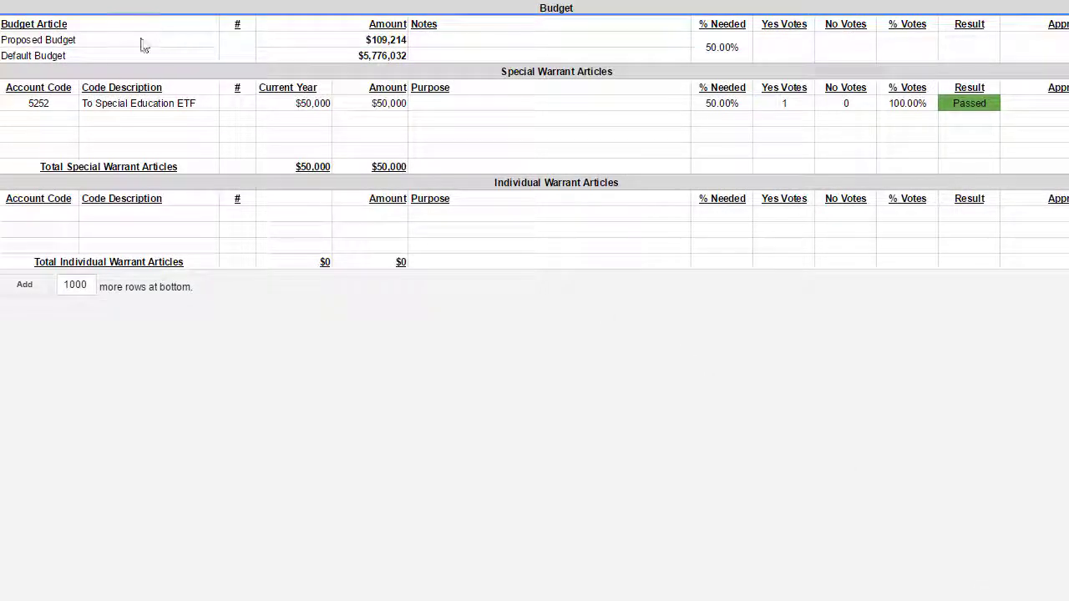
# - Inspect the To Special Education ETF warrant article and its $50,000 amount
pyautogui.click(132, 107)
pyautogui.click(302, 111)
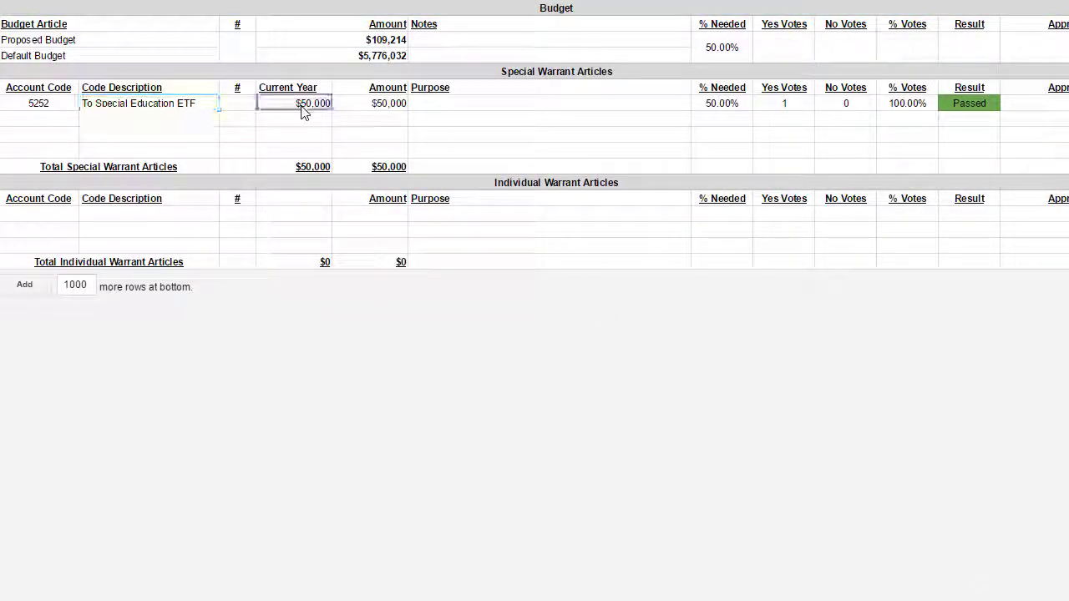
pyautogui.click(382, 116)
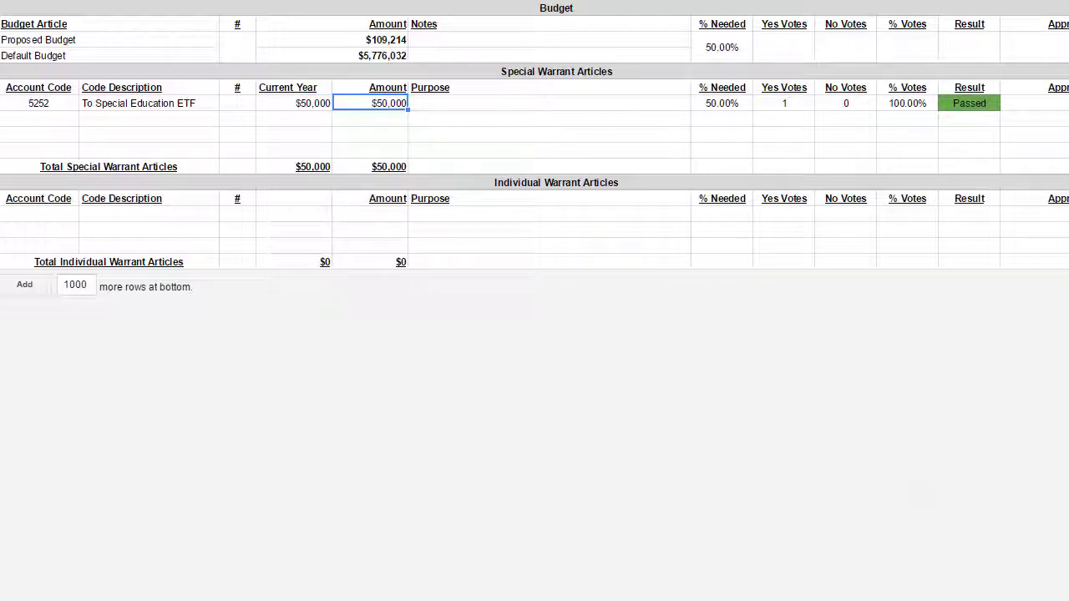
# - Step through the tax impact, detailed account and expense category sheets to the state form category sheet
pyautogui.hotkey('ctrl', 'shift', 'pagedown')
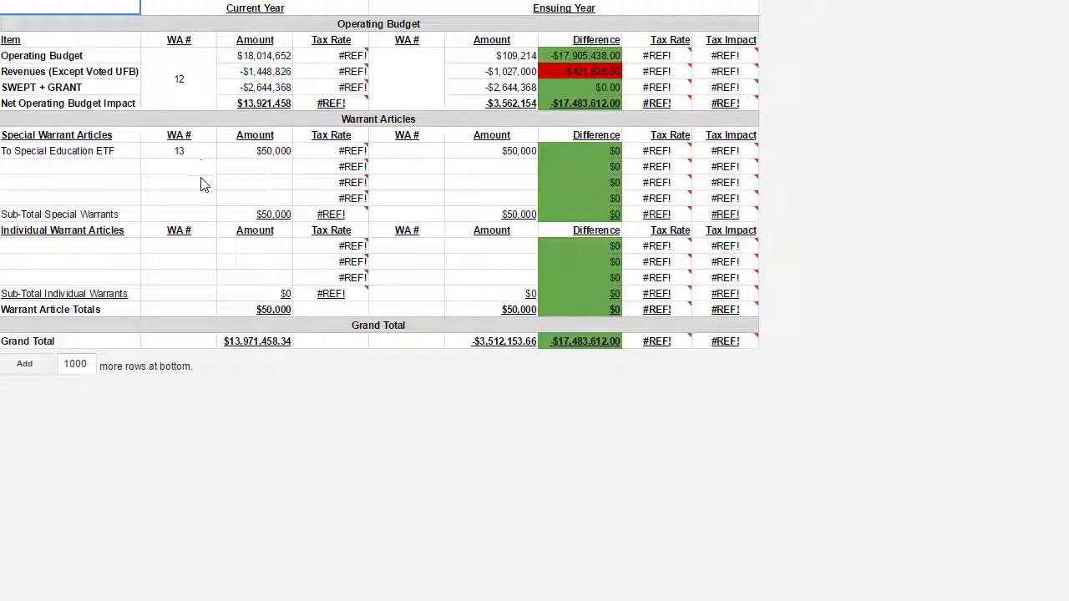
pyautogui.moveTo(626, 344)
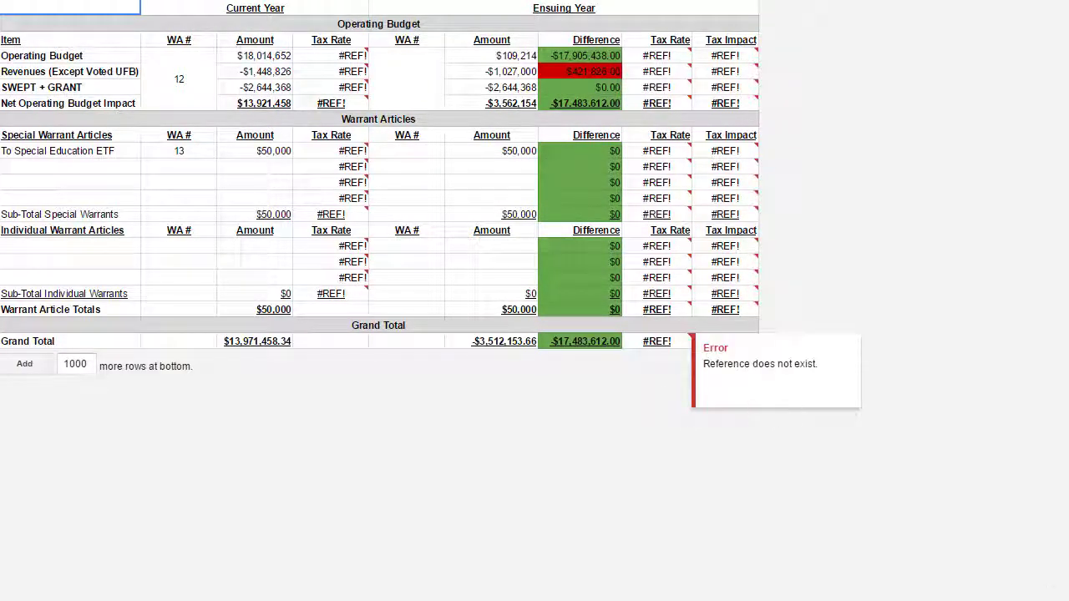
pyautogui.hotkey('ctrl', 'shift', 'pagedown')
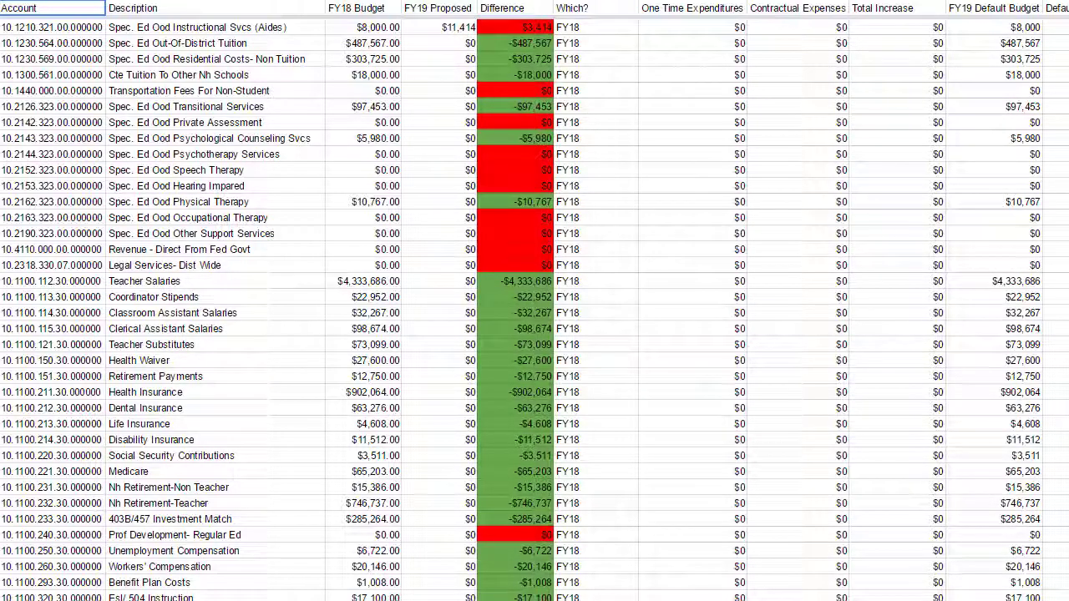
pyautogui.hotkey('ctrl', 'shift', 'pagedown')
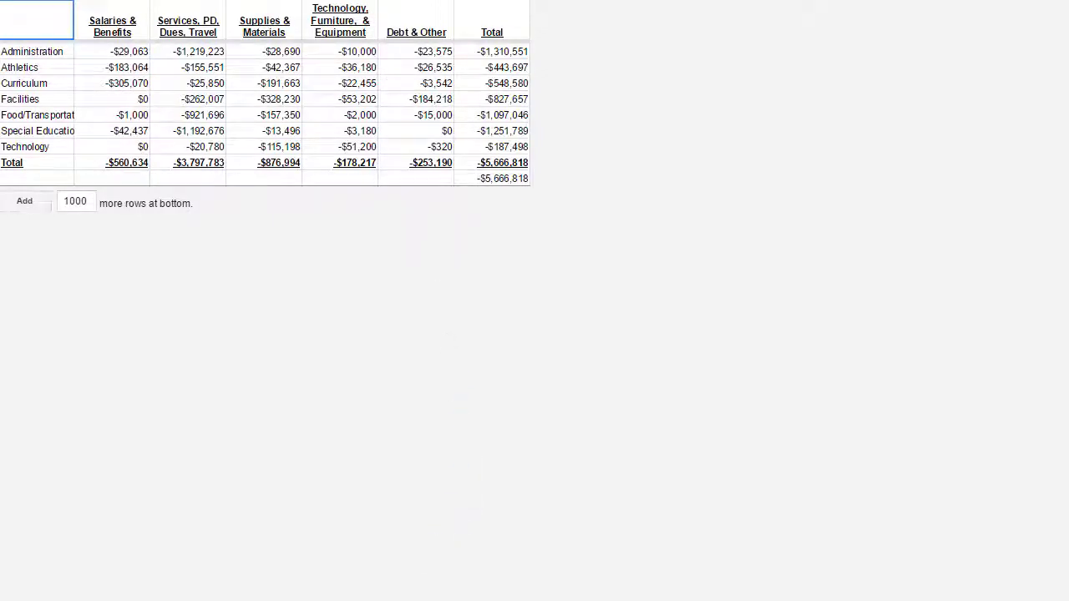
pyautogui.click(276, 597)
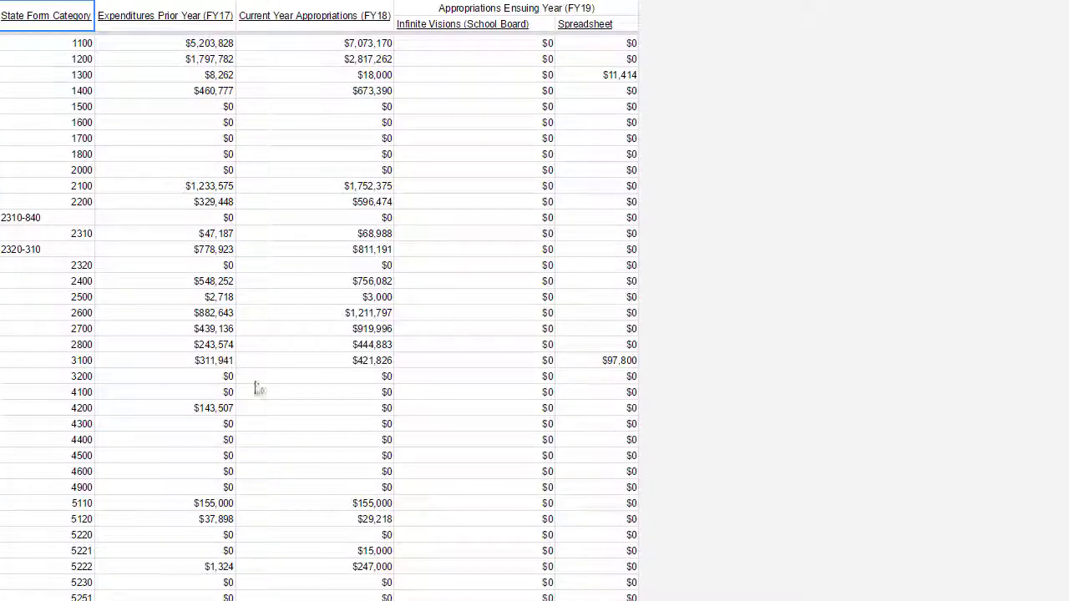
# - Move from the revenue estimates and school appropriations sheets to the FY12–FY19 tax rate figures
pyautogui.click(436, 598)
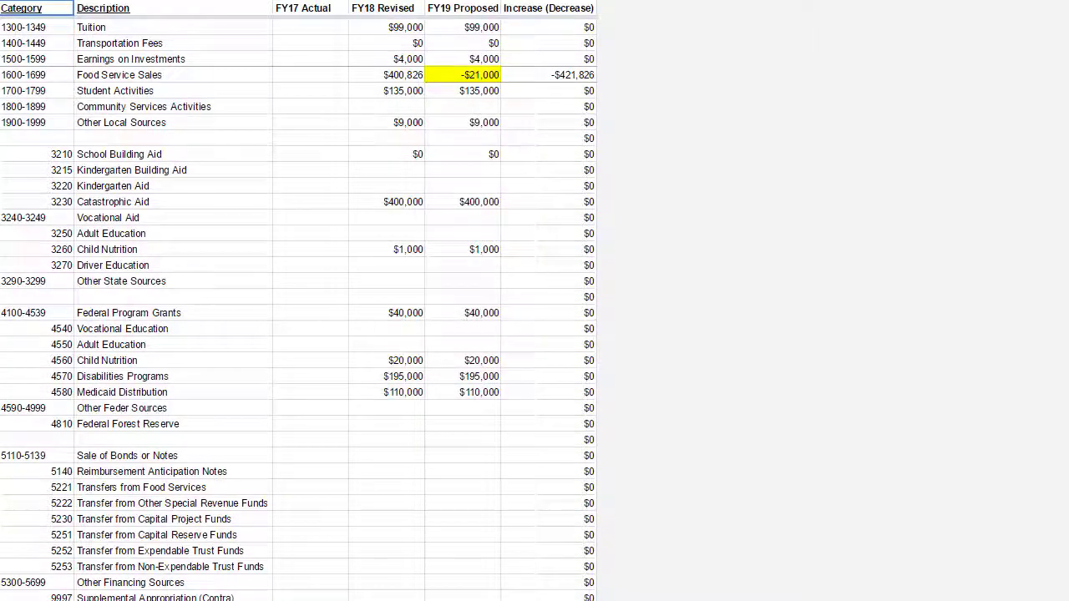
pyautogui.hotkey('ctrl', 'pagedown')
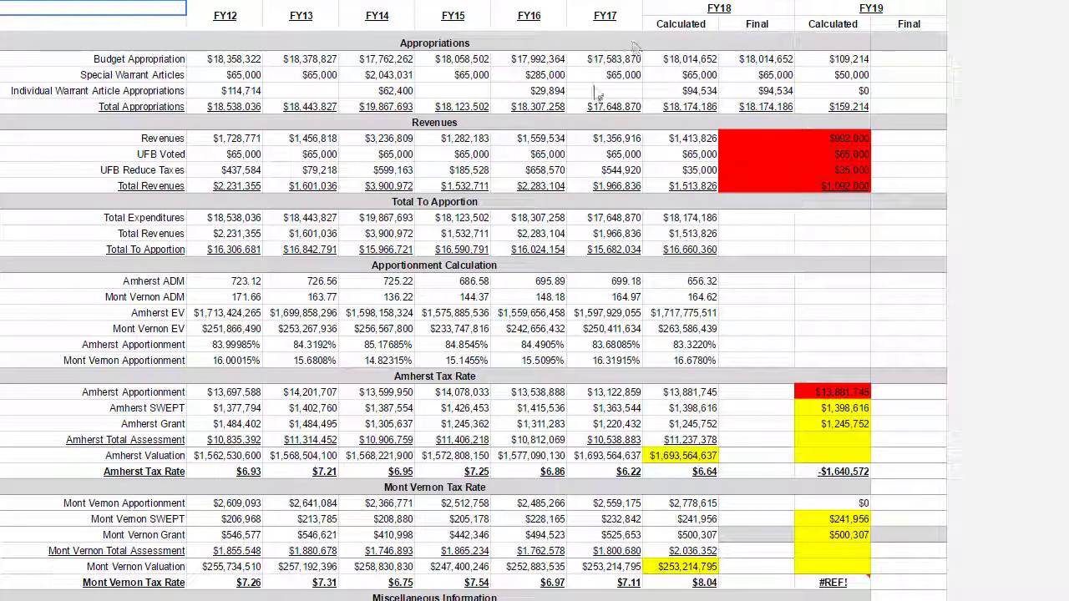
pyautogui.scroll(-2, 343, 163)
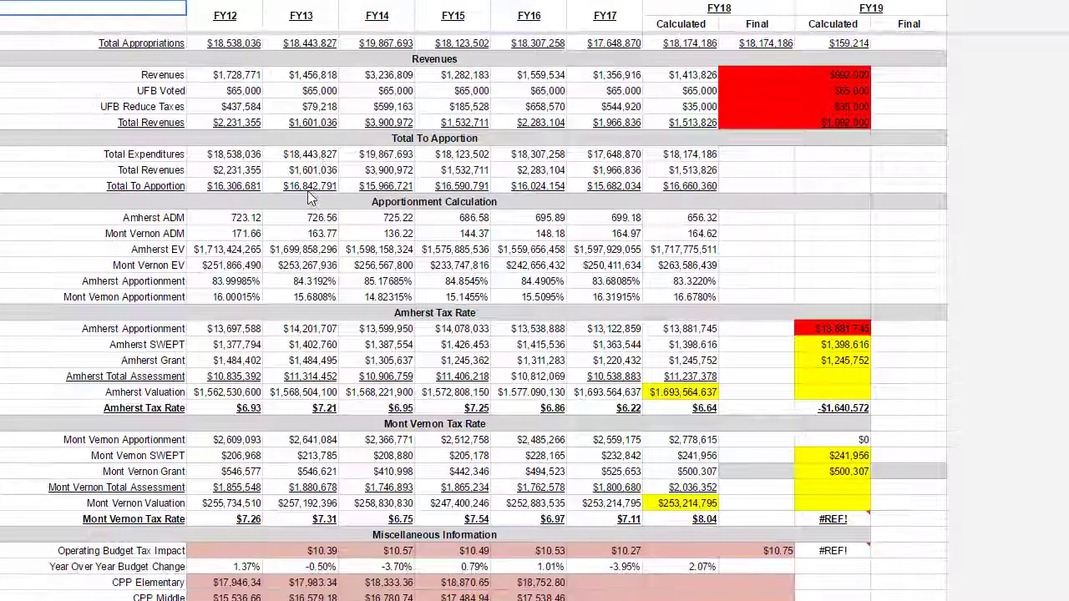
pyautogui.scroll(-1, 247, 188)
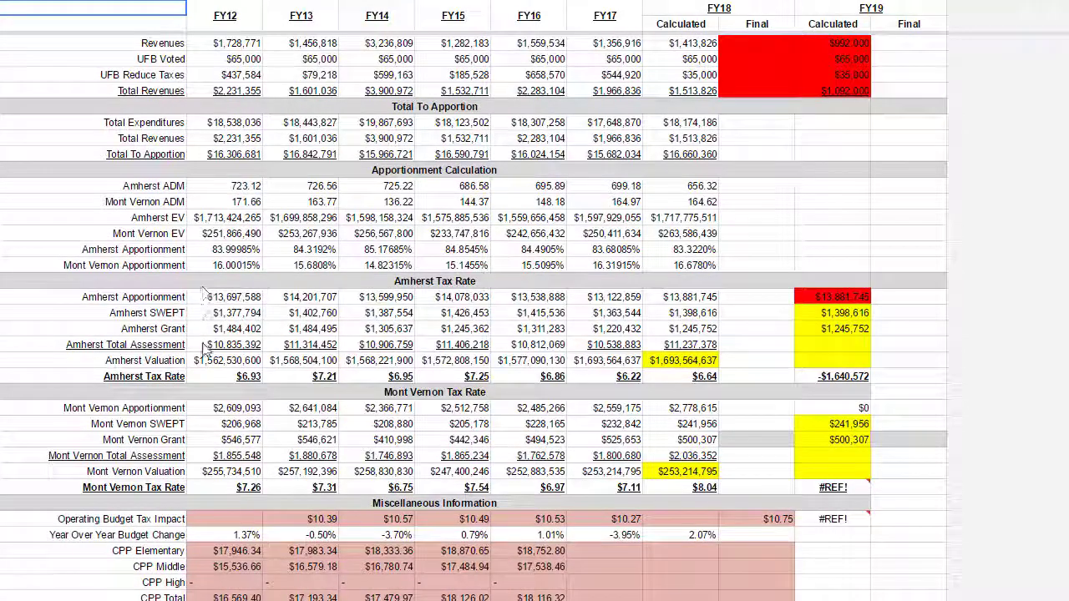